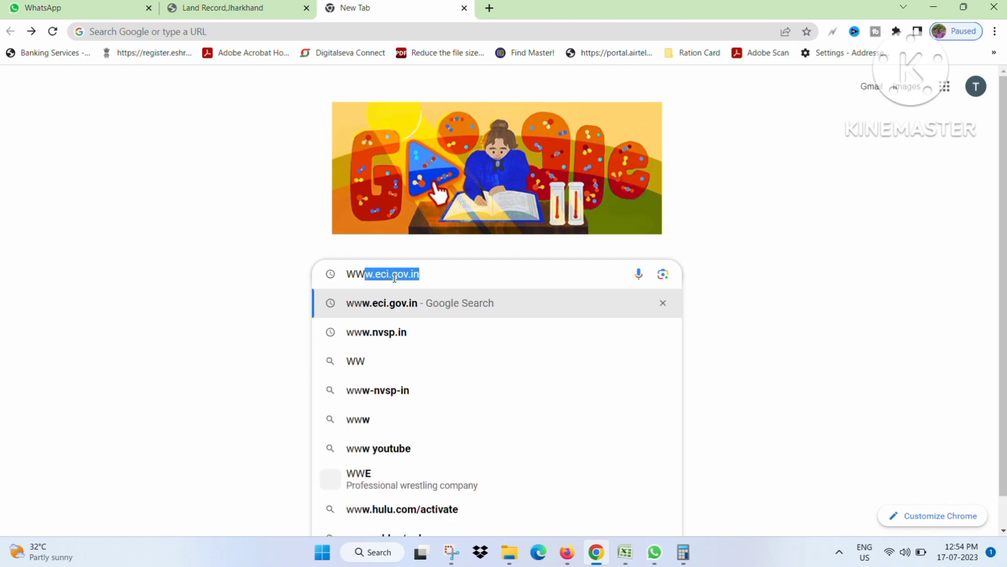
pyautogui.write('.')
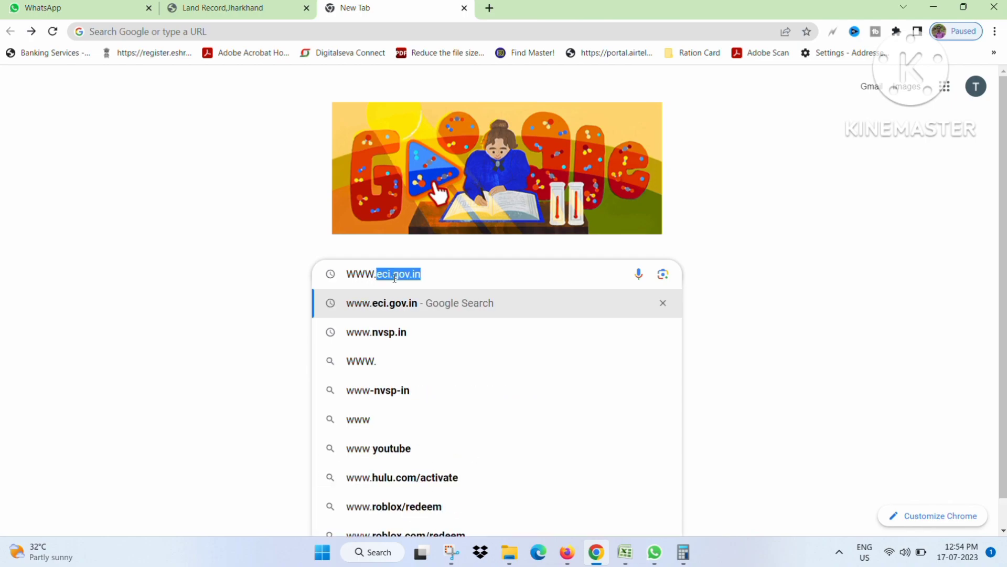
pyautogui.write('N')
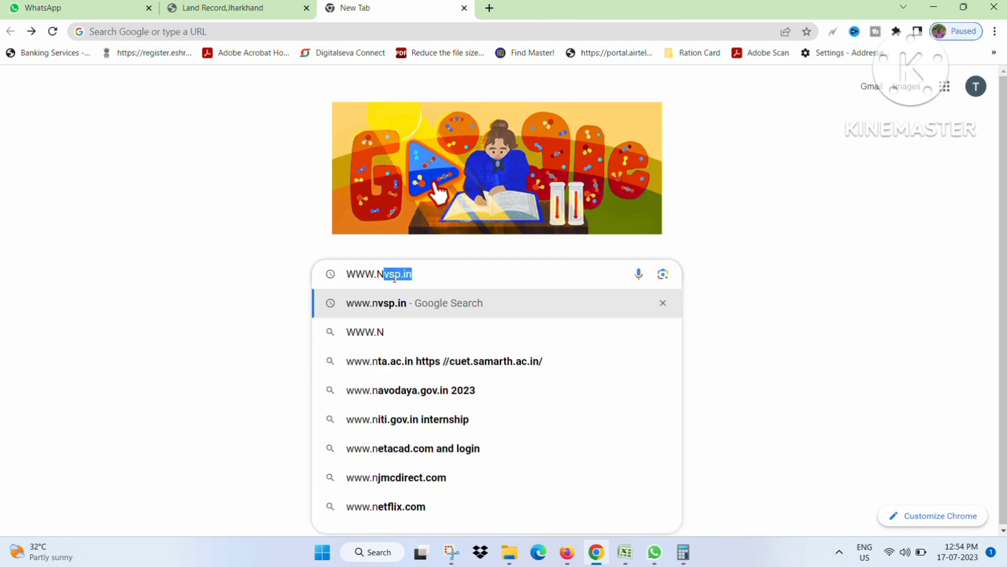
pyautogui.write('VS')
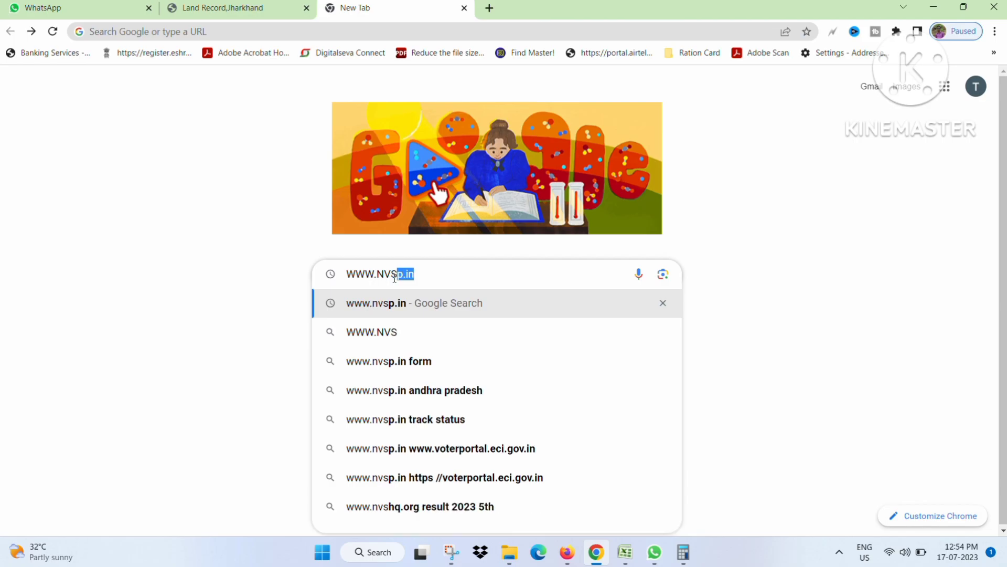
pyautogui.write('P.IN')
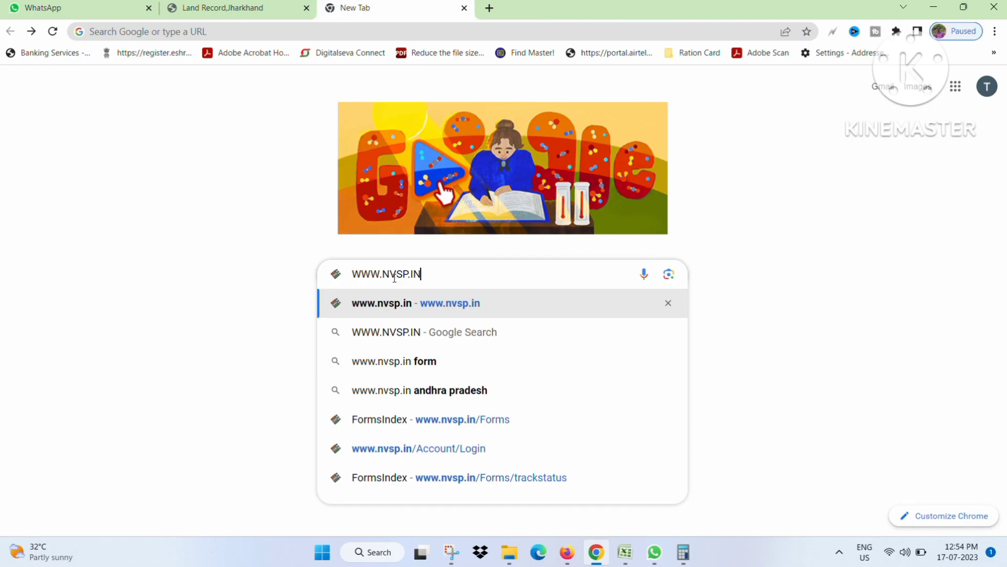
pyautogui.press('Return')
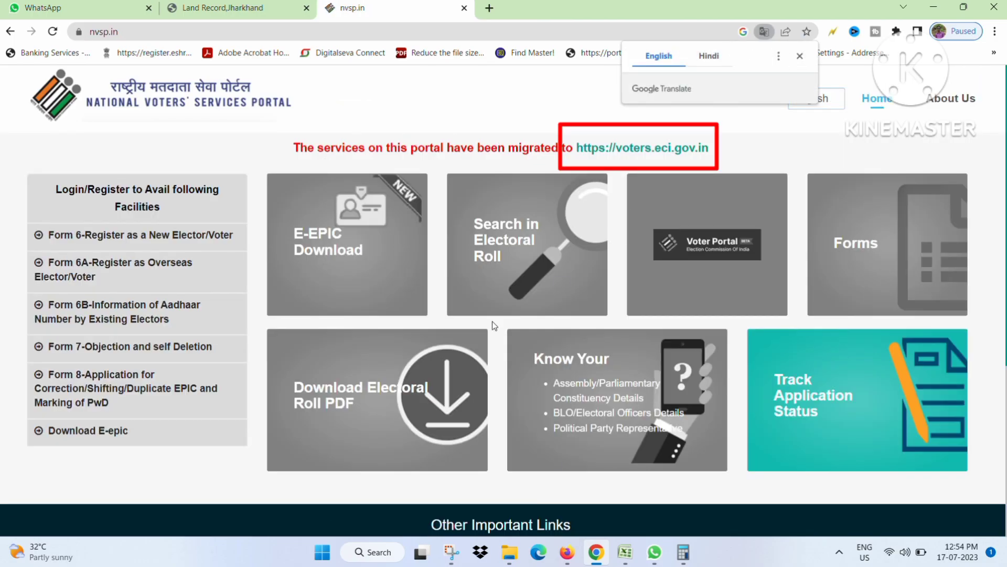
# Follow the voters.eci.gov.in link and open the portal's Sign-Up form
pyautogui.click(645, 150)
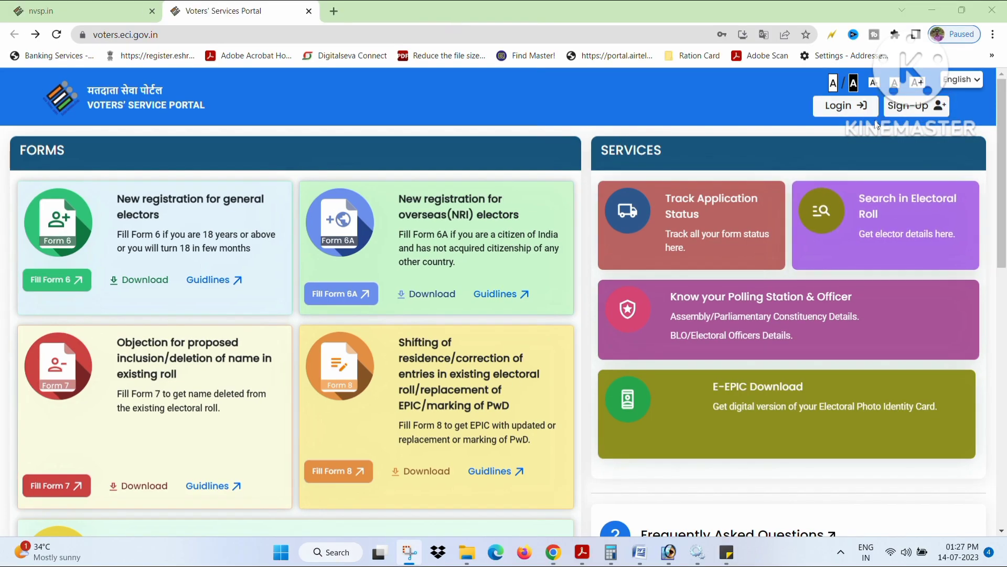
pyautogui.click(906, 107)
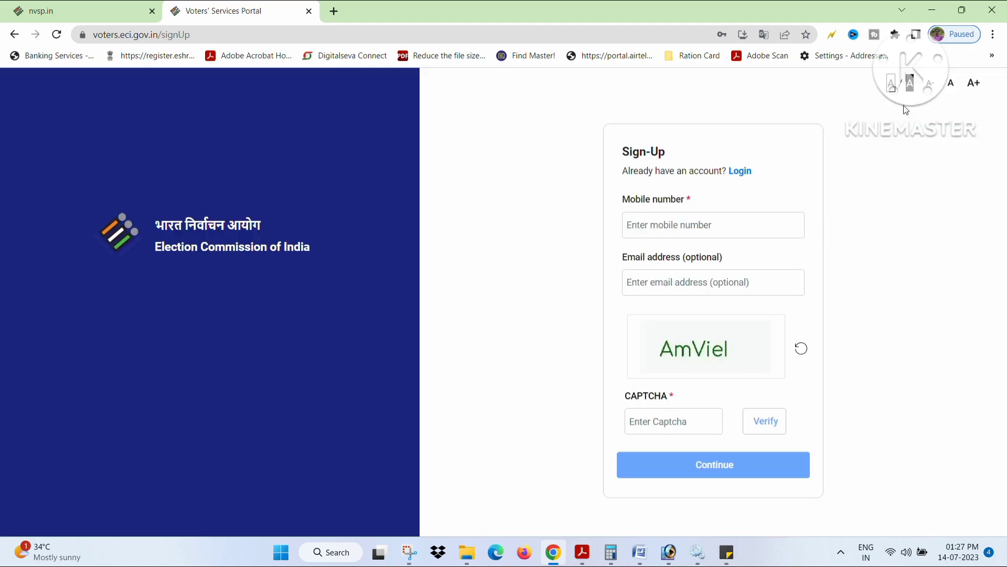
# Autofill the mobile number, skip the optional email, and verify captcha 7dnTOs
pyautogui.click(696, 226)
pyautogui.click(720, 257)
pyautogui.click(660, 282)
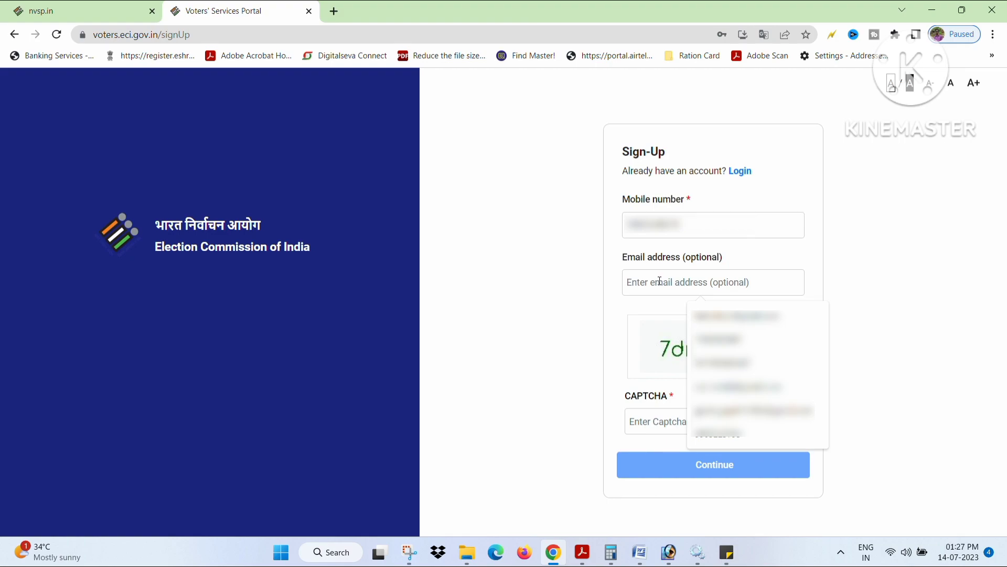
pyautogui.click(631, 324)
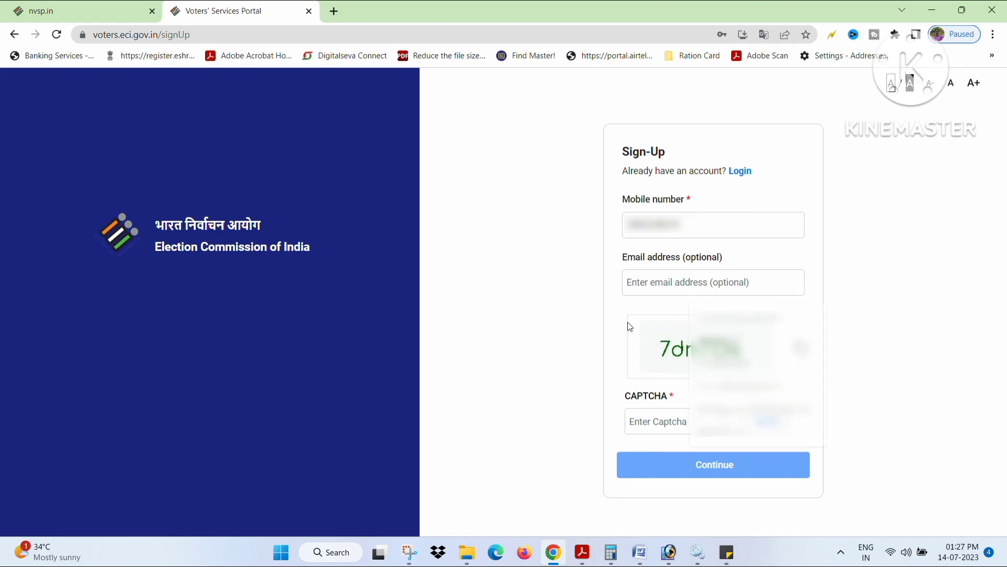
pyautogui.click(675, 416)
pyautogui.write('7')
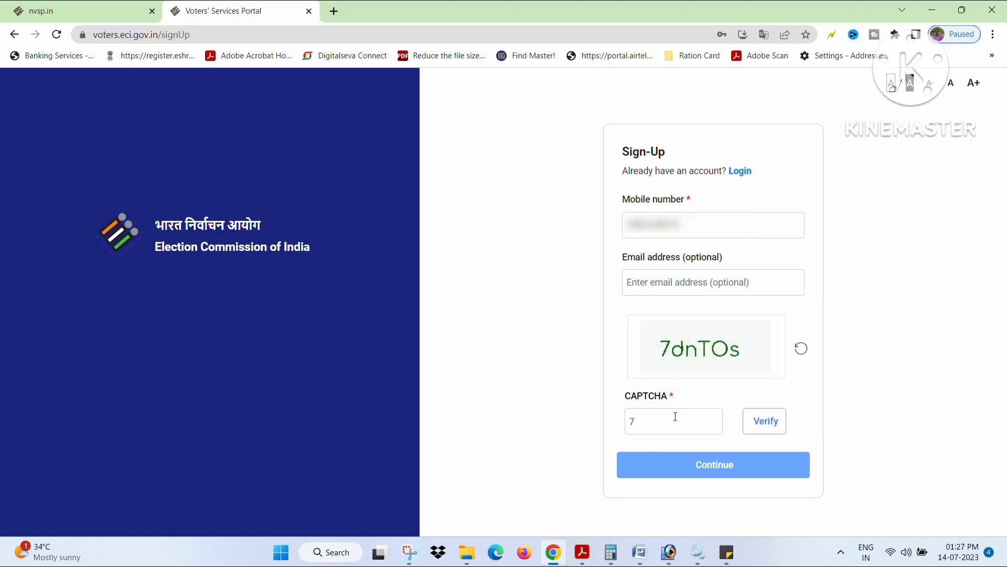
pyautogui.write('dnTOs')
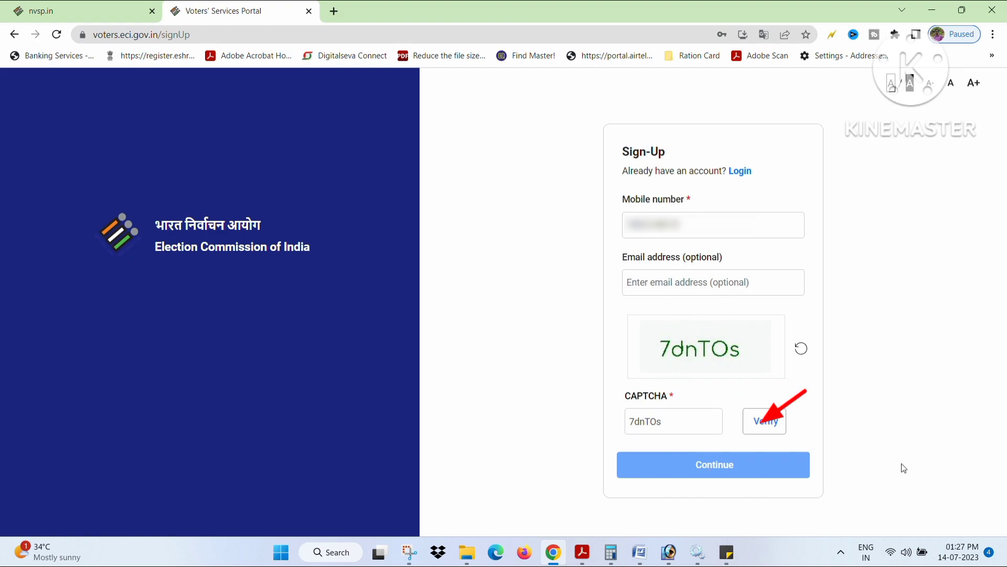
pyautogui.click(761, 428)
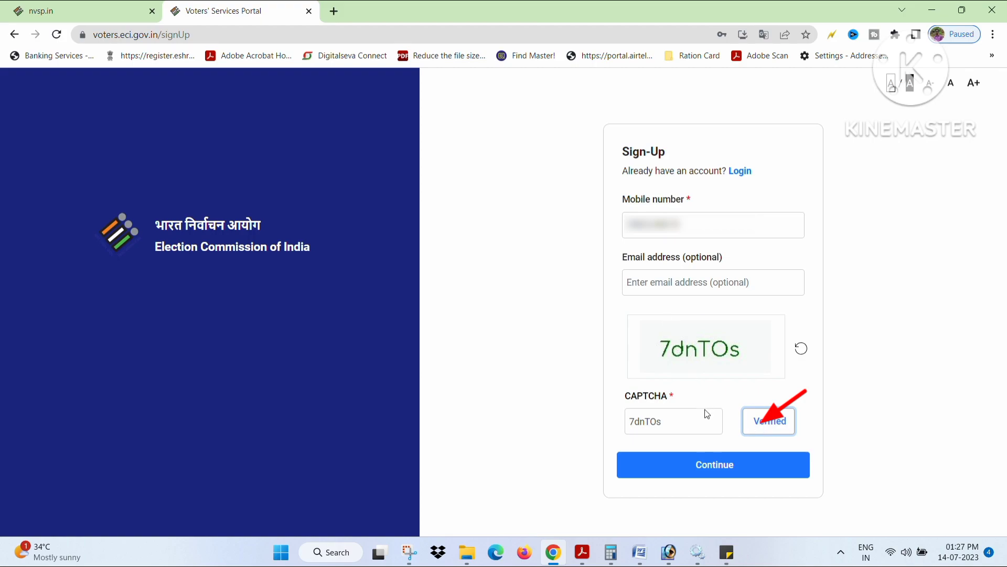
# Enter the applicant's first and last name, then a password with a digit in both password fields
pyautogui.click(734, 474)
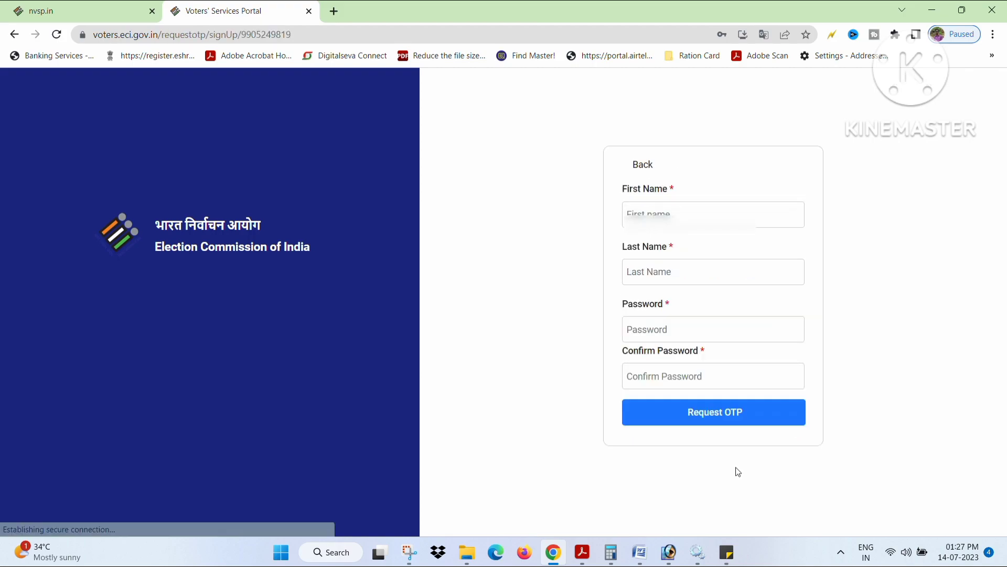
pyautogui.write('SA')
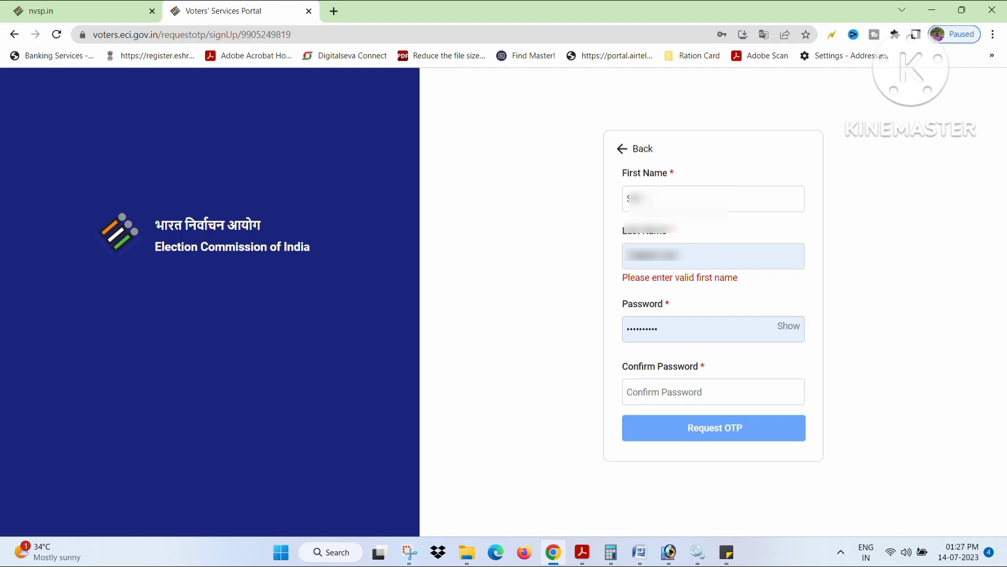
pyautogui.write('????')
pyautogui.press('BackSpace')
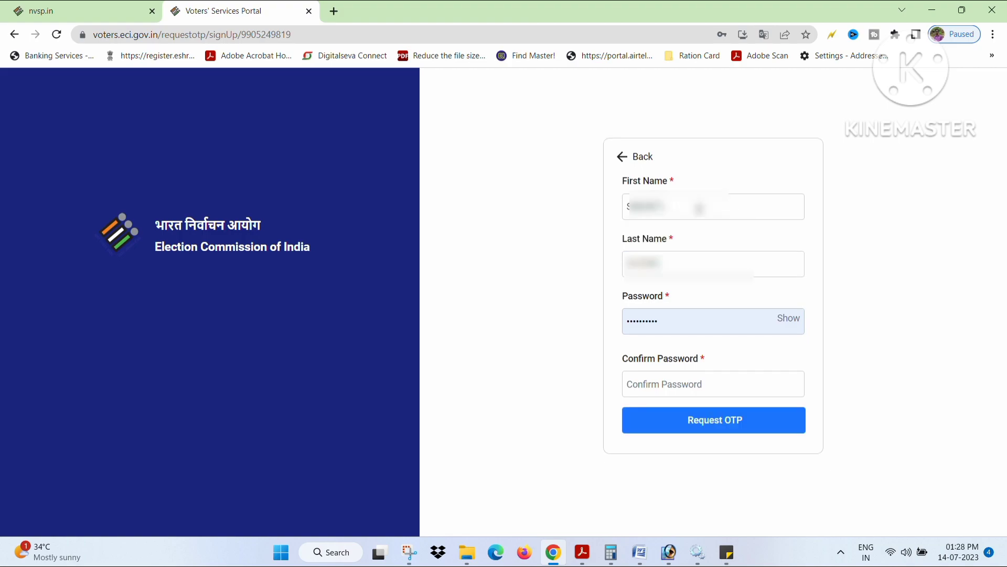
pyautogui.press('Tab')
pyautogui.press('Tab')
pyautogui.write('abcdef')
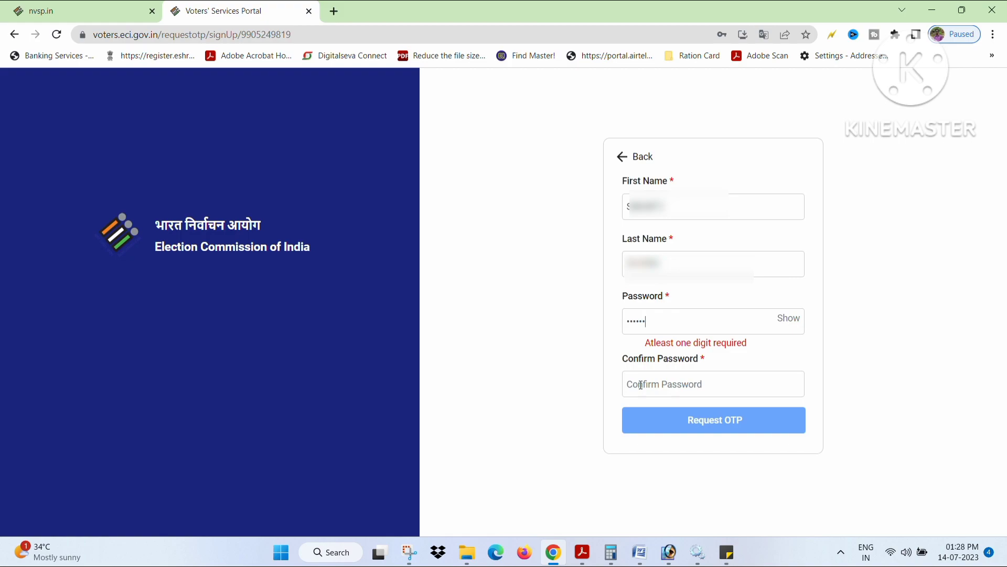
pyautogui.press('BackSpace')
pyautogui.press('BackSpace')
pyautogui.press('BackSpace')
pyautogui.press('BackSpace')
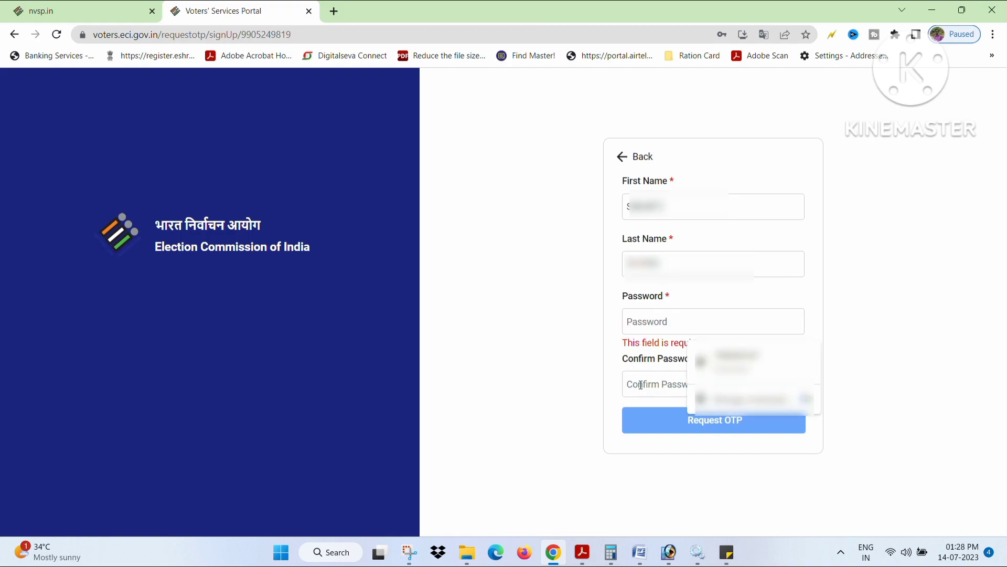
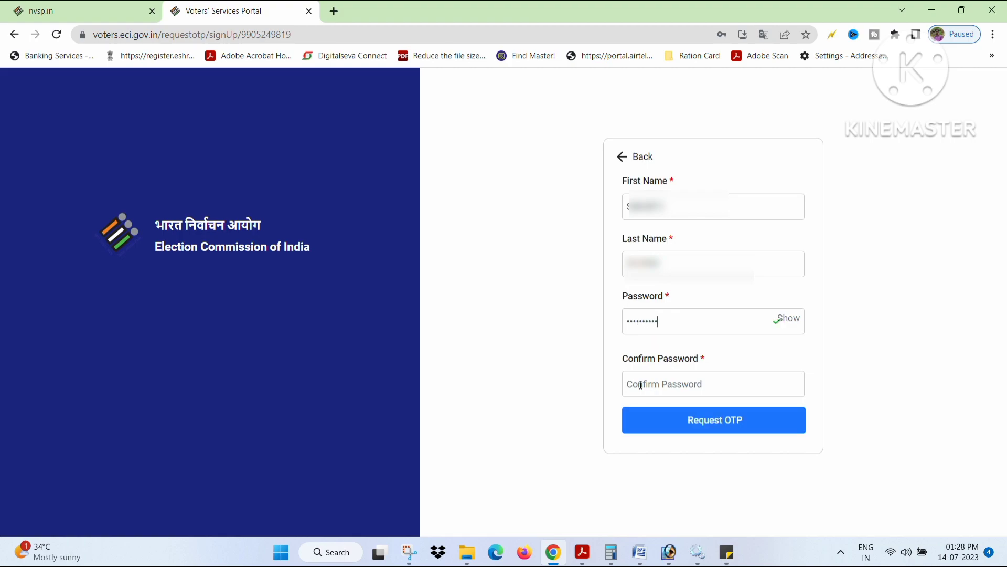
pyautogui.press('Tab')
pyautogui.press('Tab')
pyautogui.write('•••')
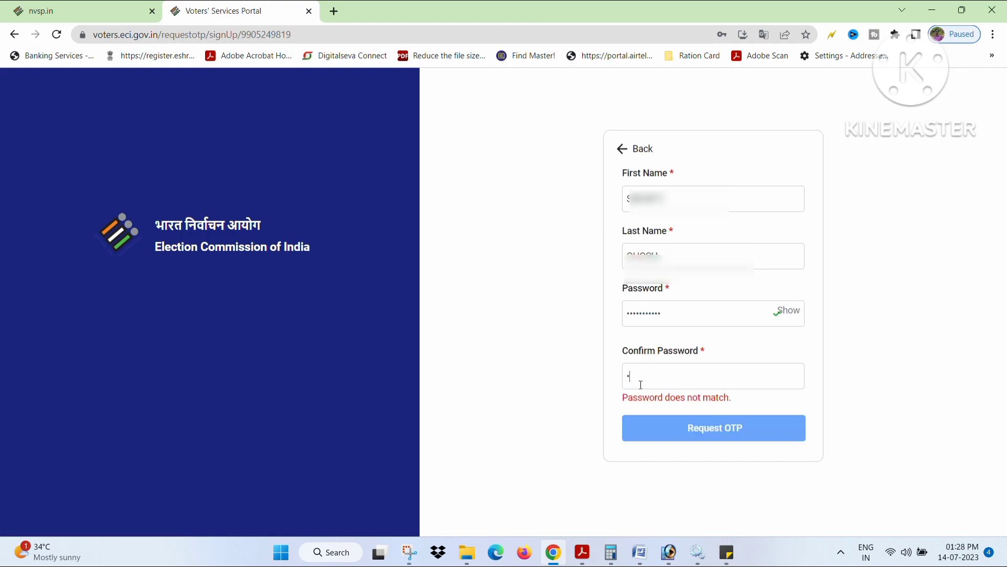
pyautogui.write('••••••••')
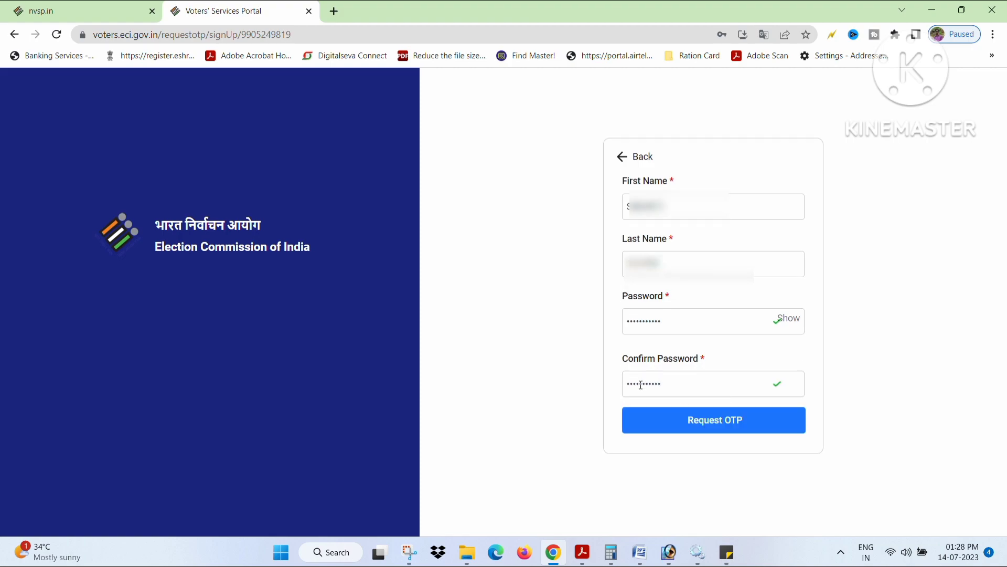
# Request an OTP, dismiss Chrome's save-password prompt, and submit the six-digit OTP
pyautogui.click(731, 430)
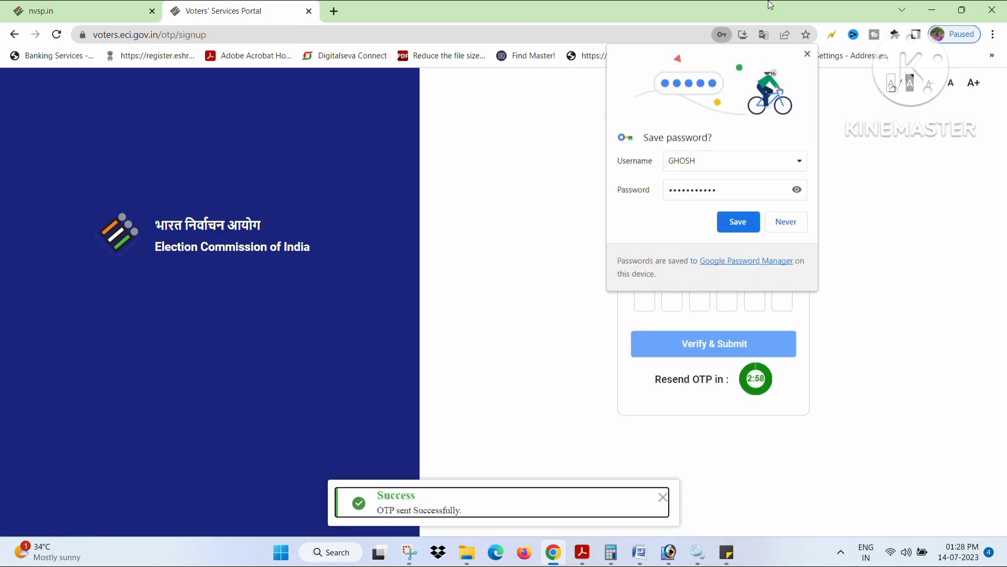
pyautogui.click(808, 54)
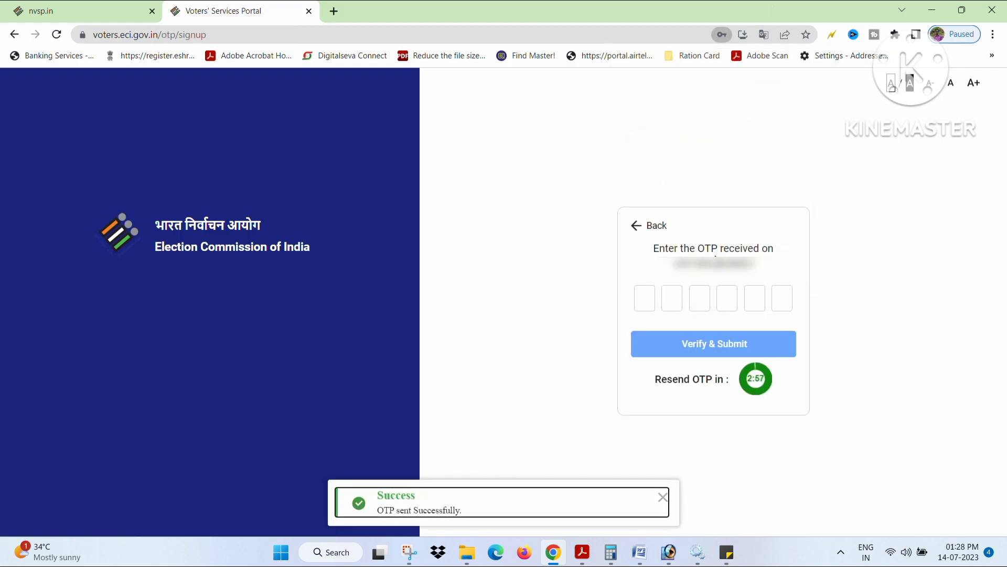
pyautogui.click(640, 299)
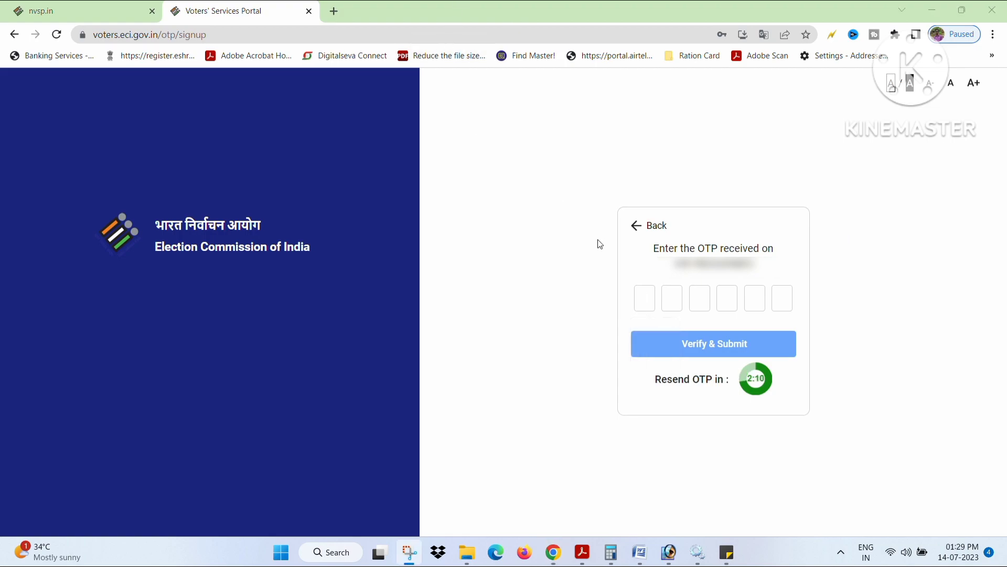
pyautogui.click(646, 303)
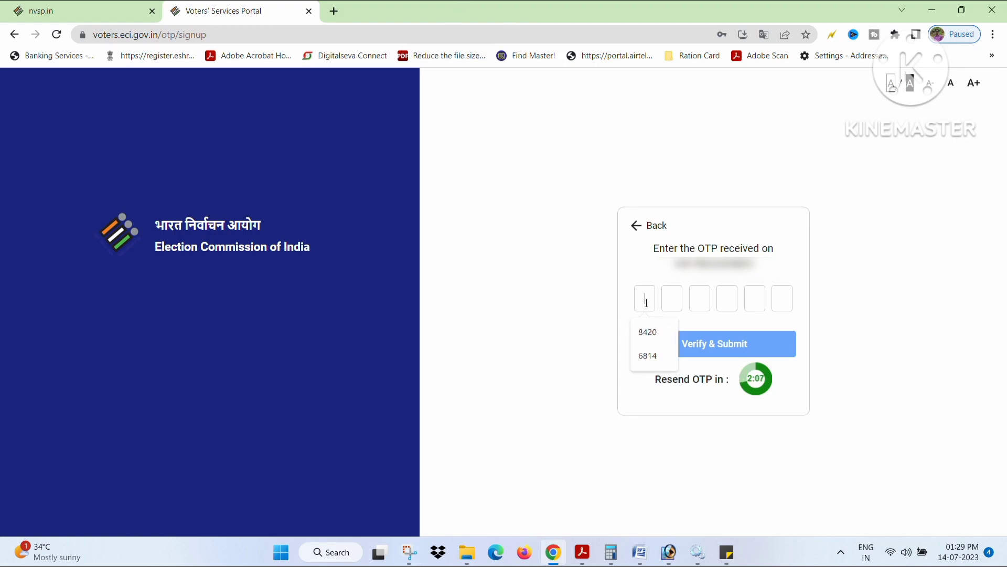
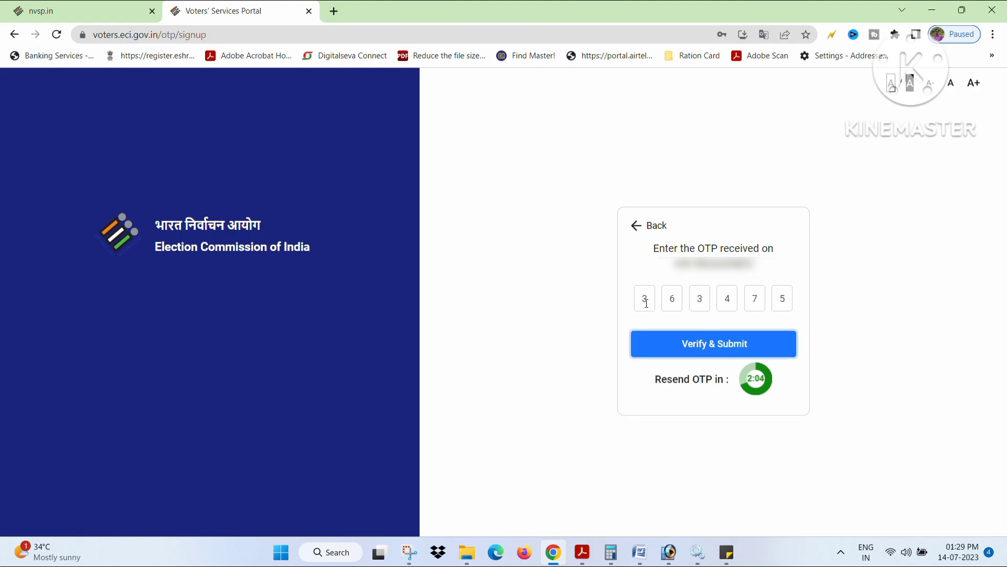
pyautogui.click(681, 345)
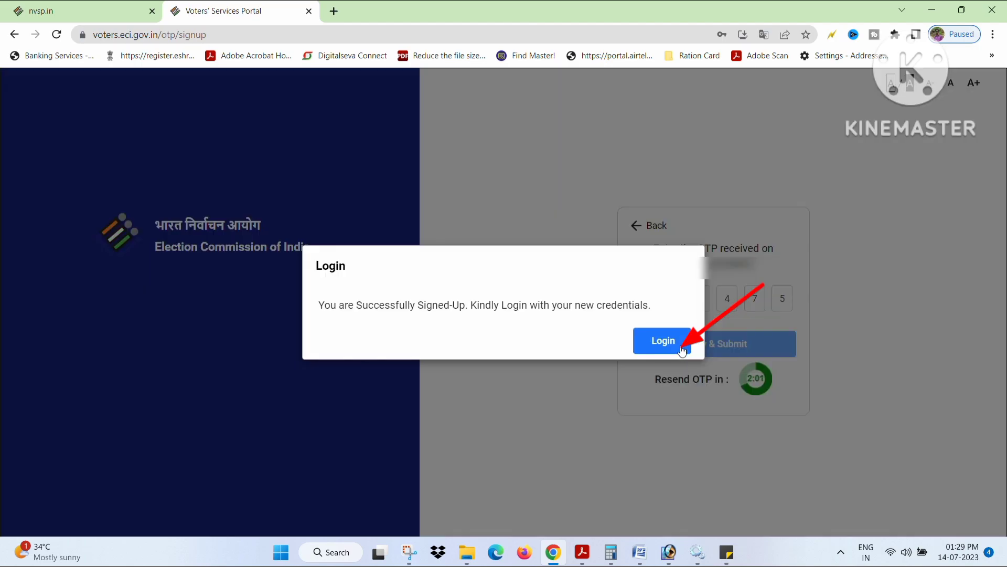
# On the login page, paste in the registered mobile number and new password
pyautogui.click(679, 347)
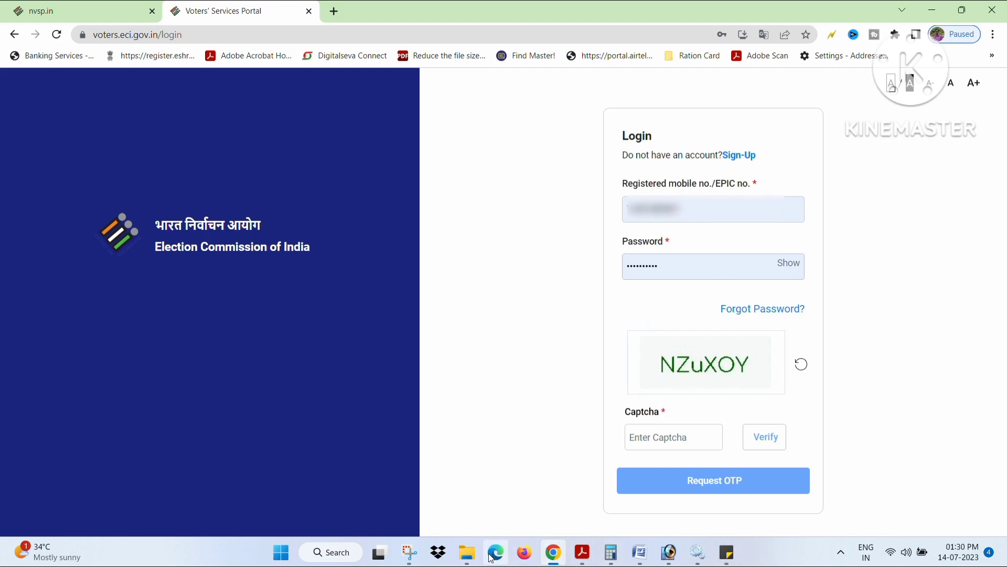
pyautogui.doubleClick(688, 209)
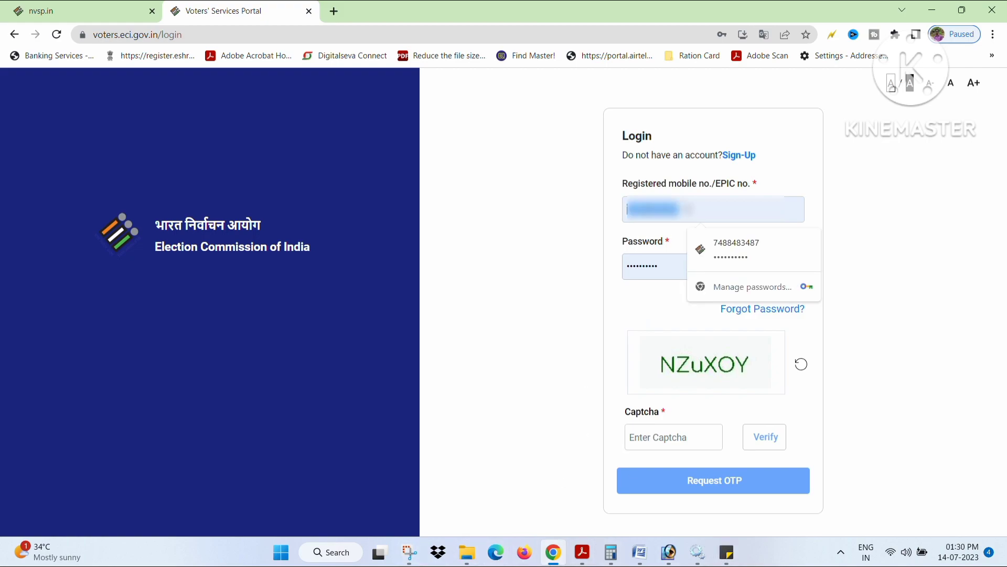
pyautogui.hotkey('ctrl', 'v')
pyautogui.doubleClick(681, 270)
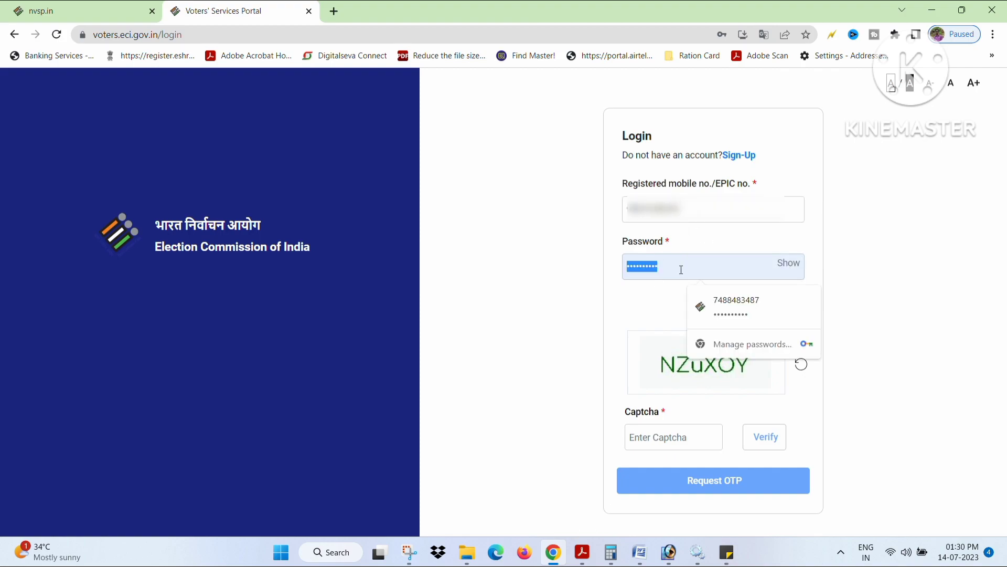
pyautogui.hotkey('ctrl', 'v')
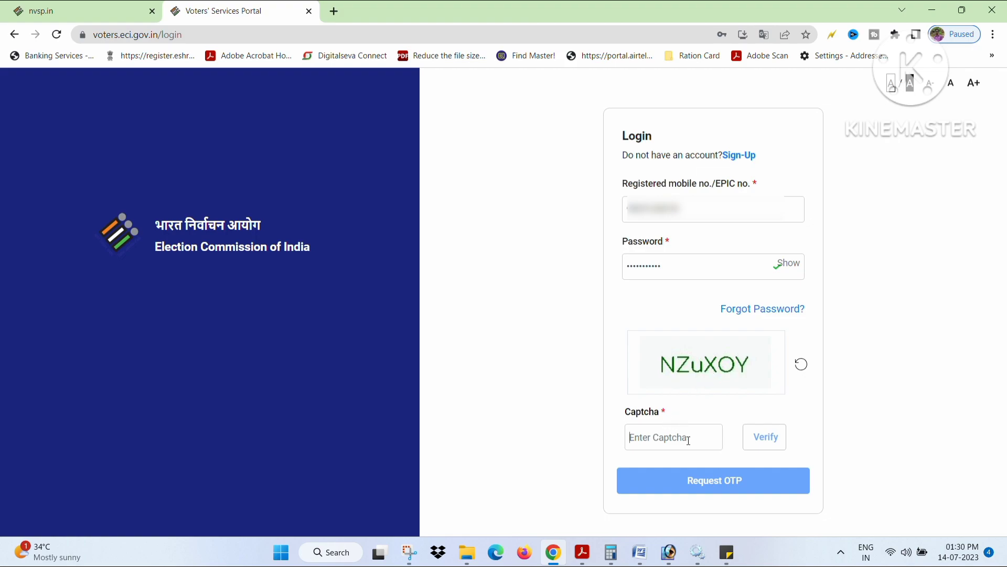
# Enter and verify captcha NZuXOY, then request the login OTP
pyautogui.press('capslock')
pyautogui.write('N')
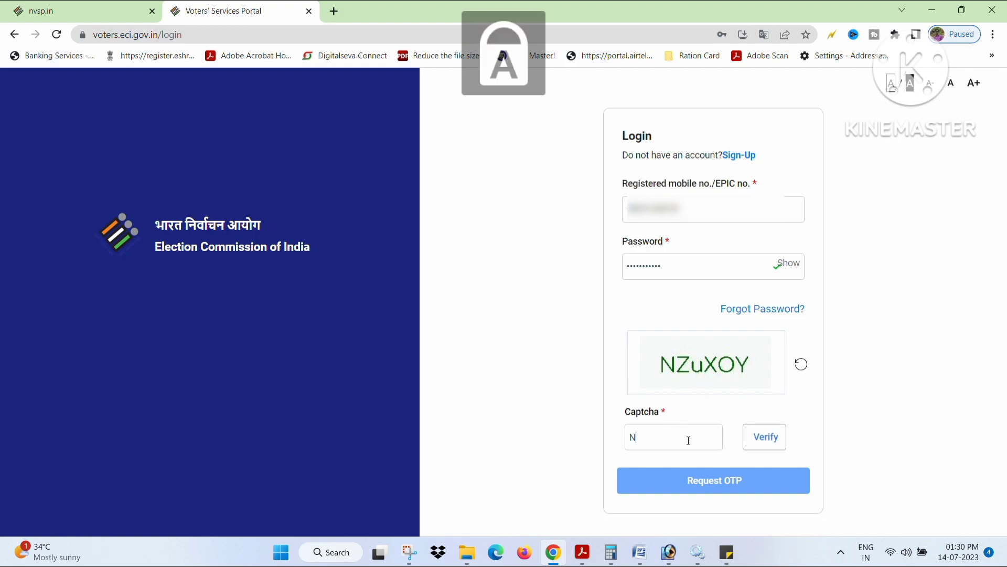
pyautogui.write('ZuXO')
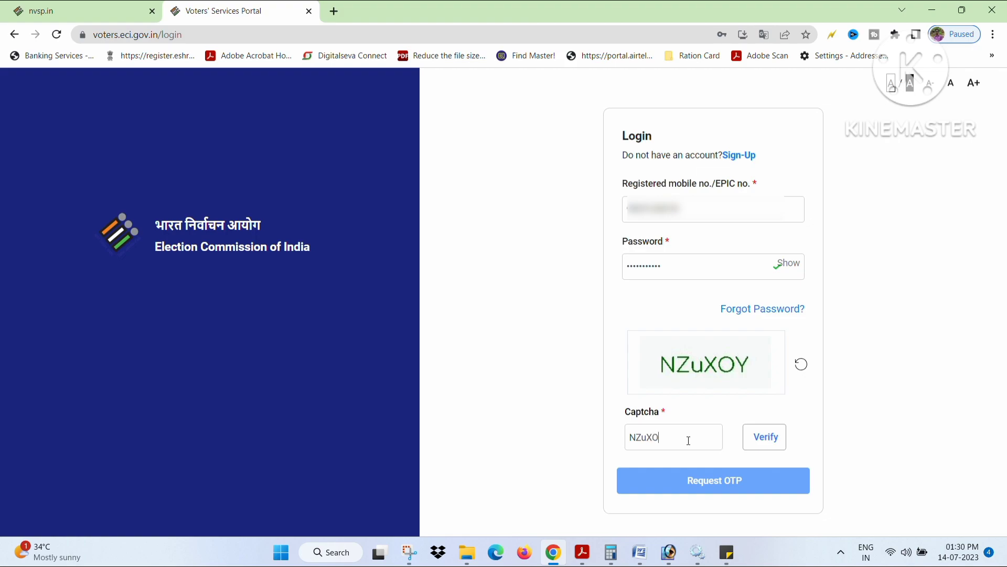
pyautogui.write('Y')
pyautogui.click(762, 441)
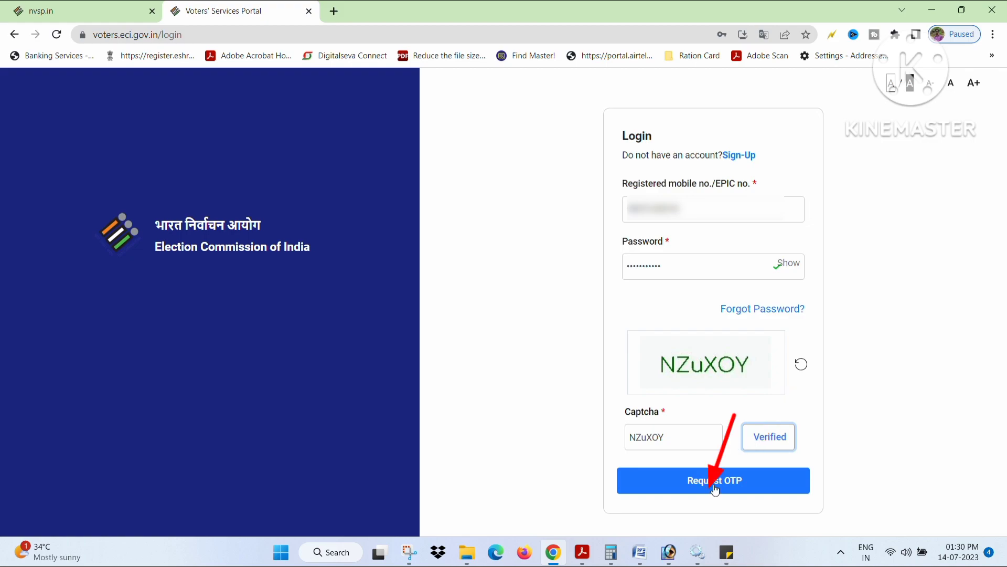
pyautogui.click(715, 489)
# Enter the six-digit login OTP received by SMS
pyautogui.click(633, 297)
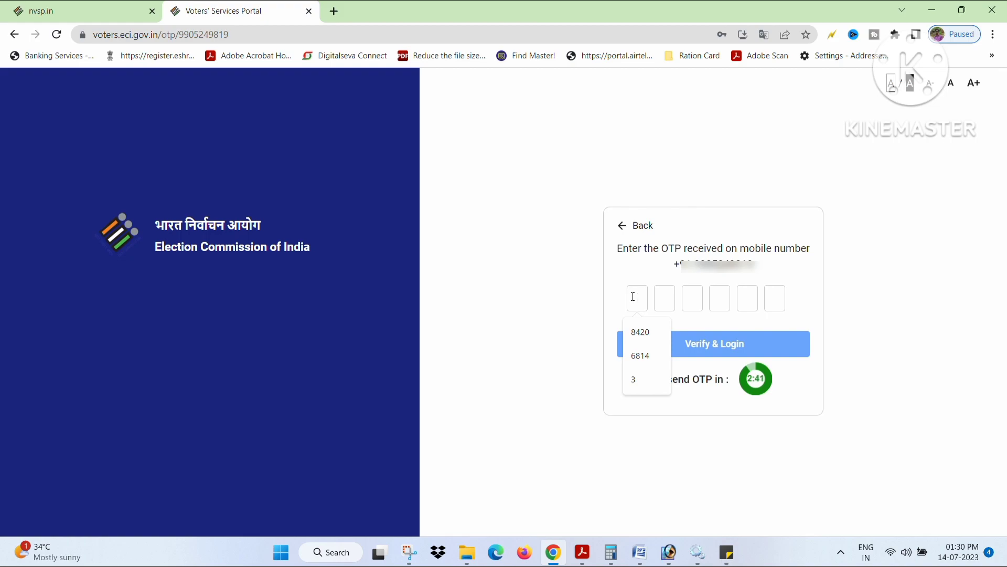
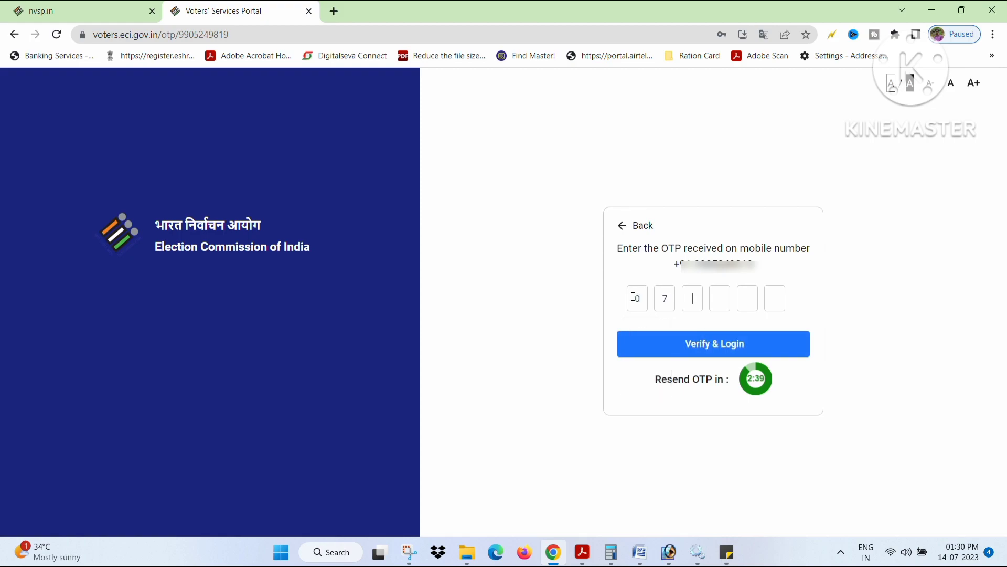
# Verify the OTP to log in and reach the homepage listing Forms 6, 6A, 7, 8
pyautogui.click(685, 348)
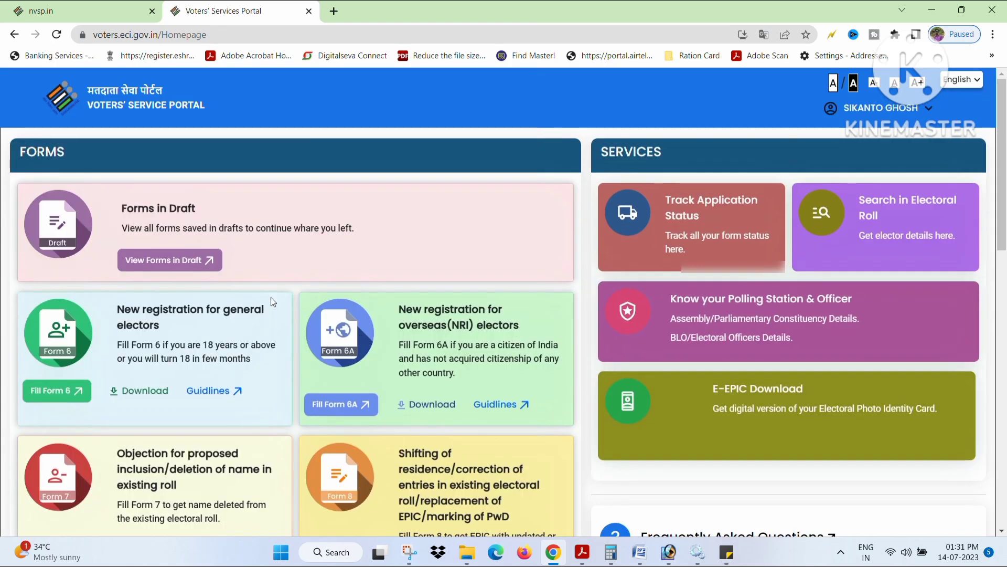
pyautogui.scroll(-1, 271, 297)
pyautogui.scroll(1, 232, 306)
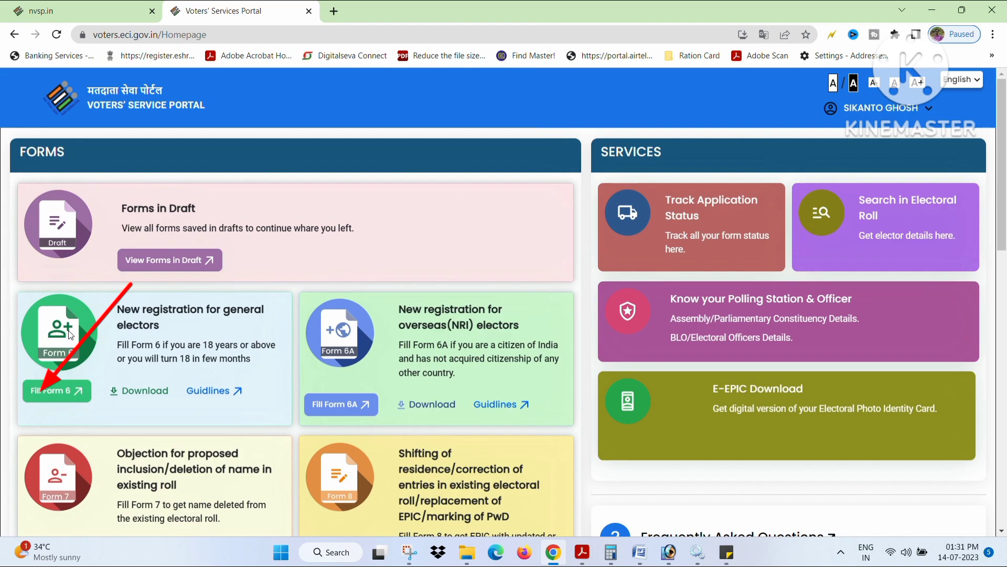
# Start a new Form 6 and select Jharkhand as the state
pyautogui.click(71, 391)
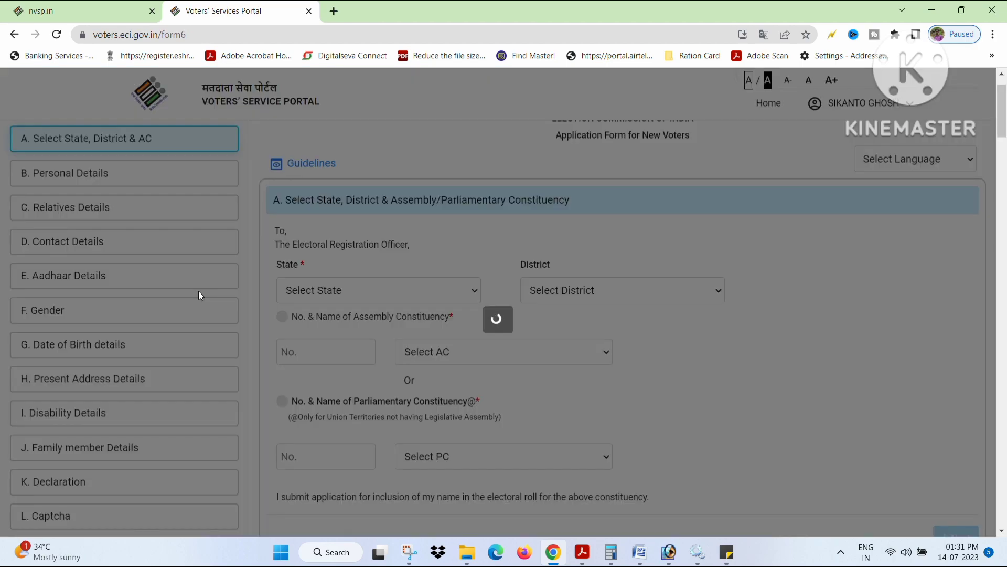
pyautogui.scroll(1, 207, 308)
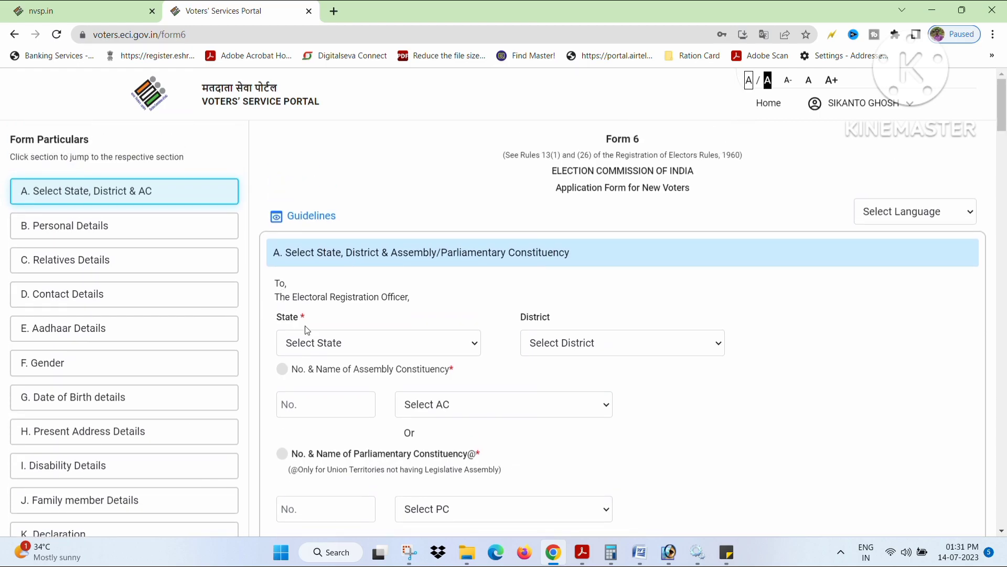
pyautogui.click(328, 343)
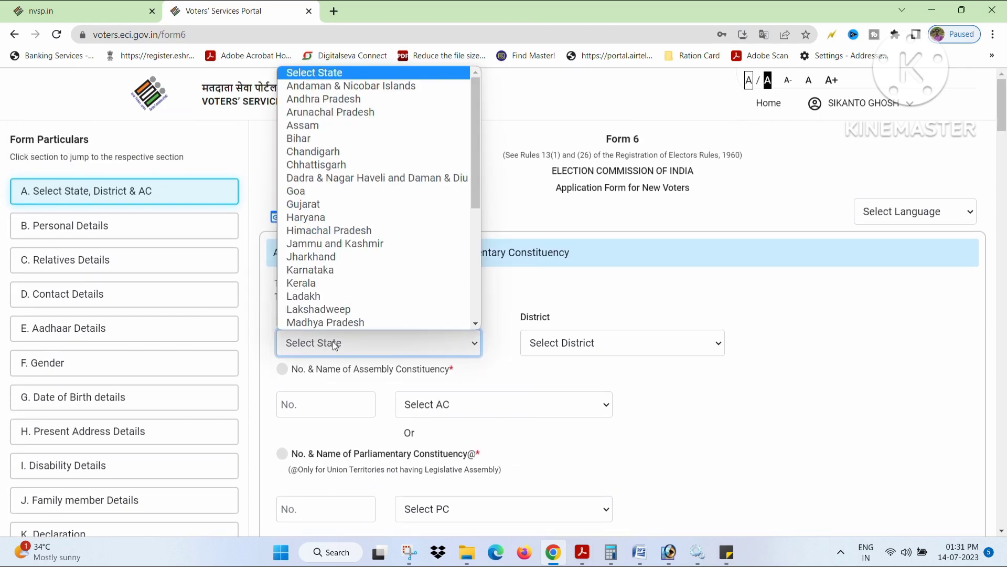
pyautogui.scroll(-5, 332, 241)
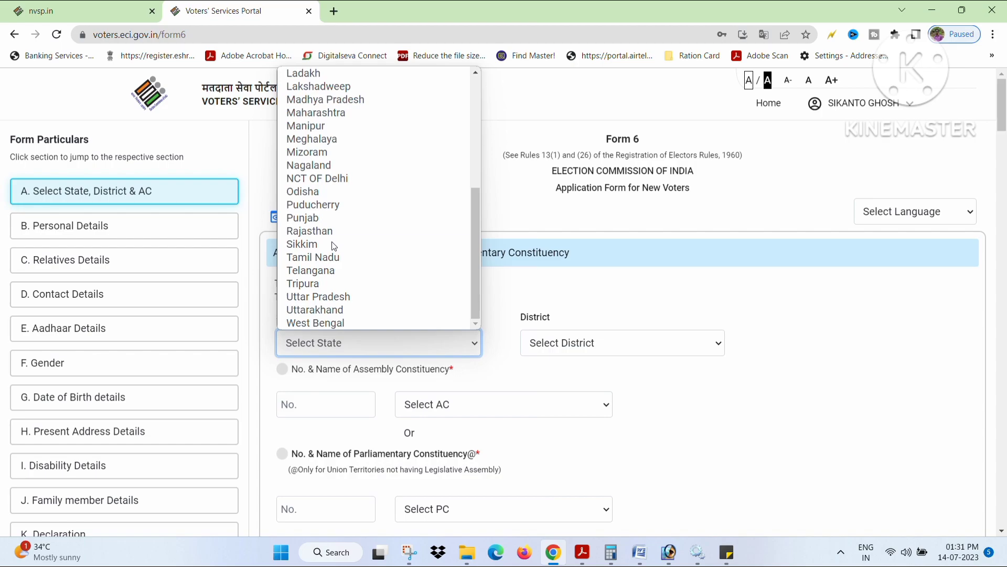
pyautogui.write('jh')
pyautogui.press('Return')
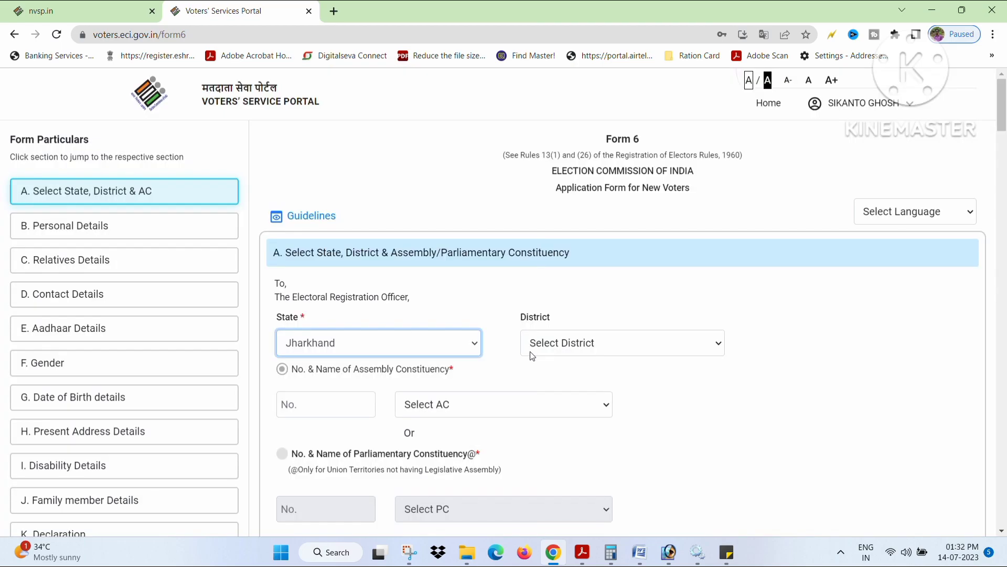
# Choose district Dumka and assembly constituency 7 Shikaripara
pyautogui.click(550, 344)
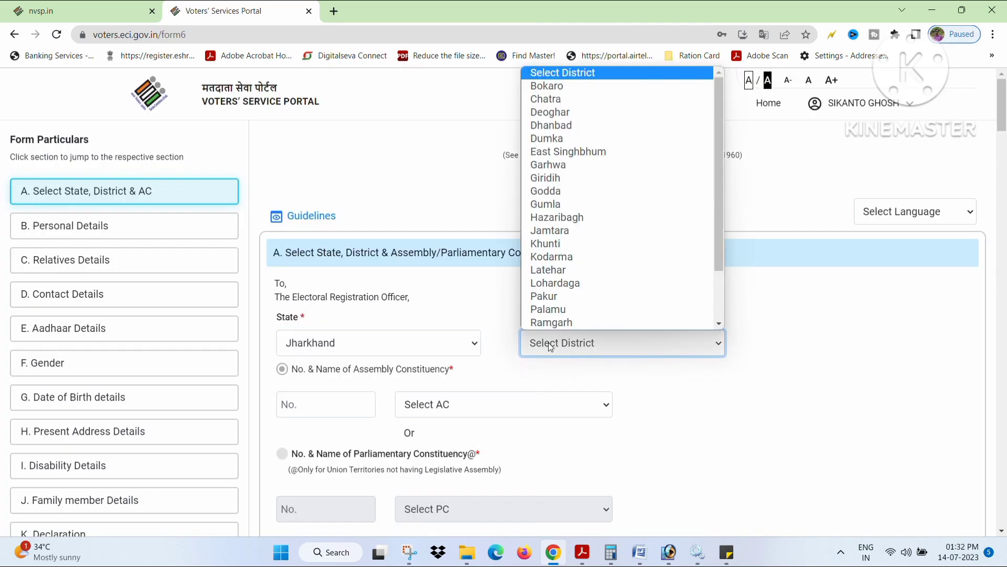
pyautogui.write('dh')
pyautogui.press('Down')
pyautogui.press('Return')
pyautogui.press('Tab')
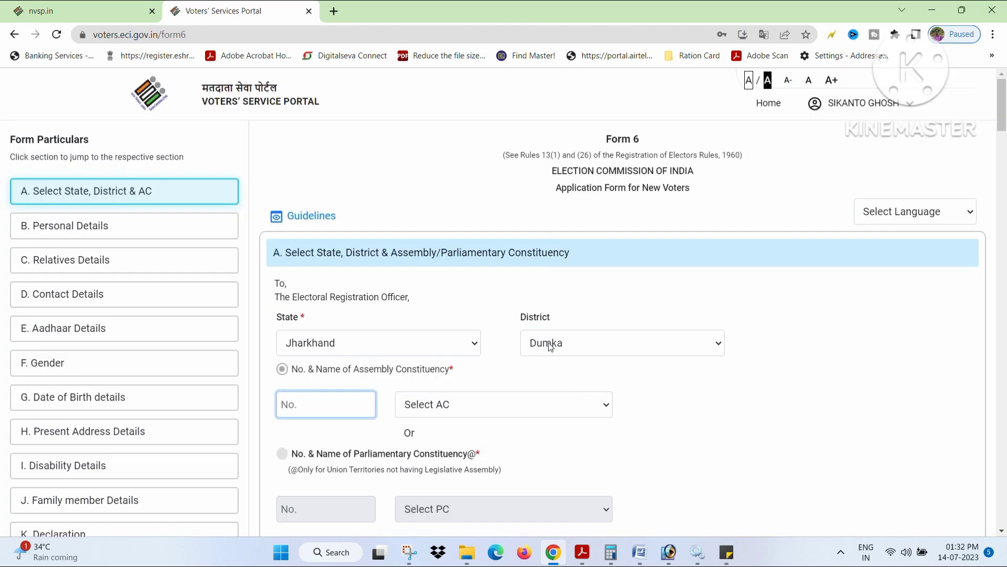
pyautogui.press('Tab')
pyautogui.write('s')
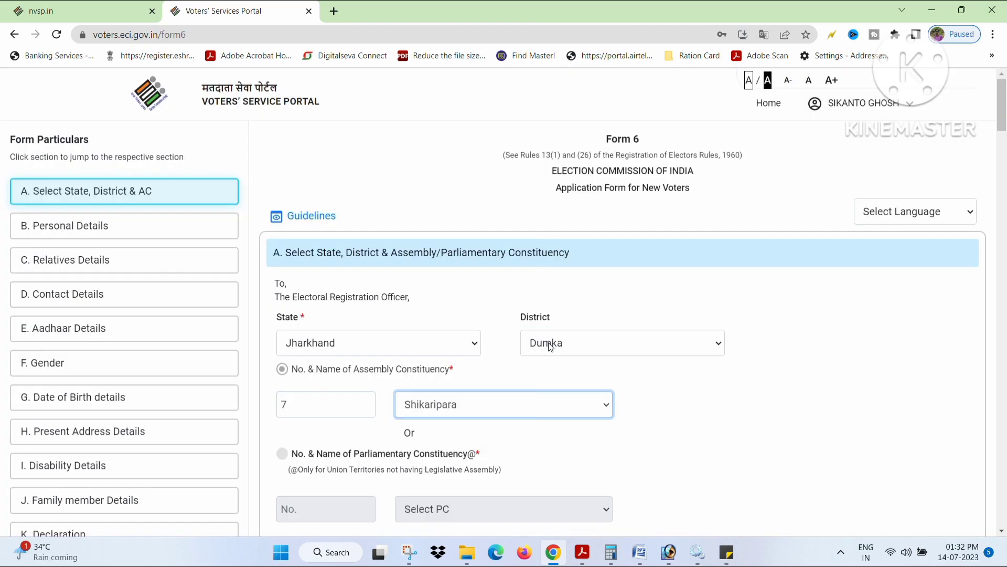
pyautogui.scroll(-5, 550, 347)
pyautogui.press('Tab')
pyautogui.scroll(1, 553, 348)
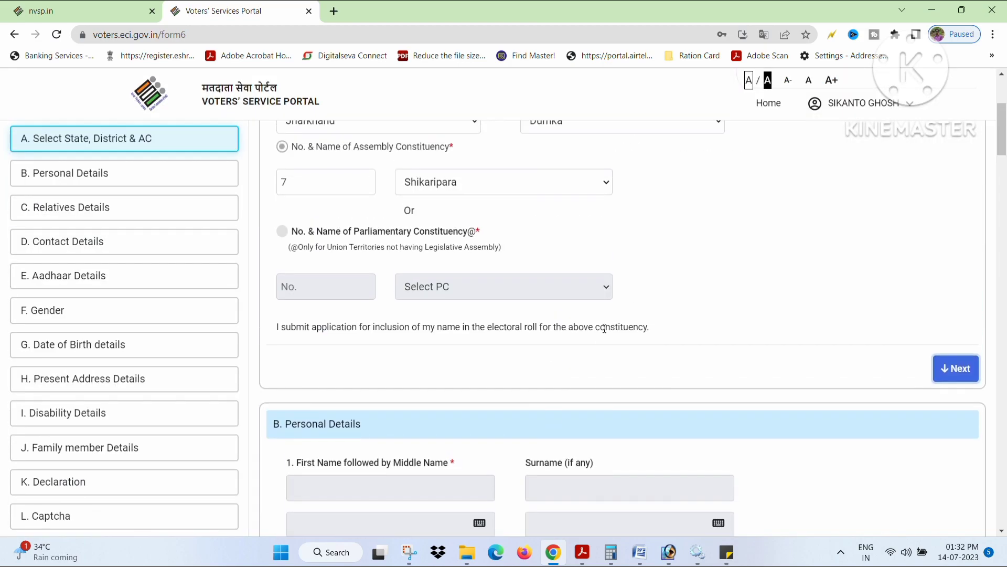
# Advance to Personal Details and enter the applicant's first name and surname in both scripts
pyautogui.click(974, 379)
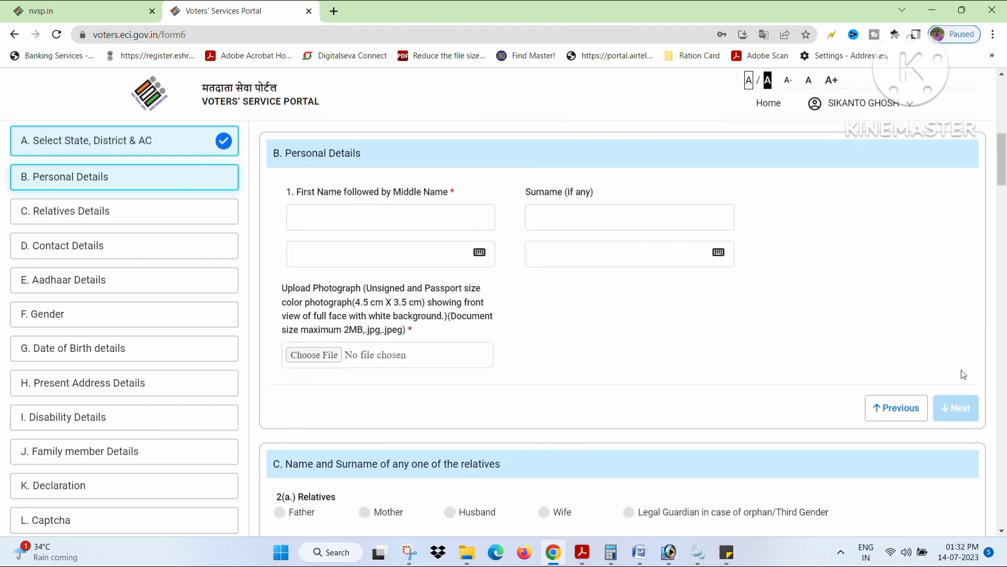
pyautogui.click(364, 219)
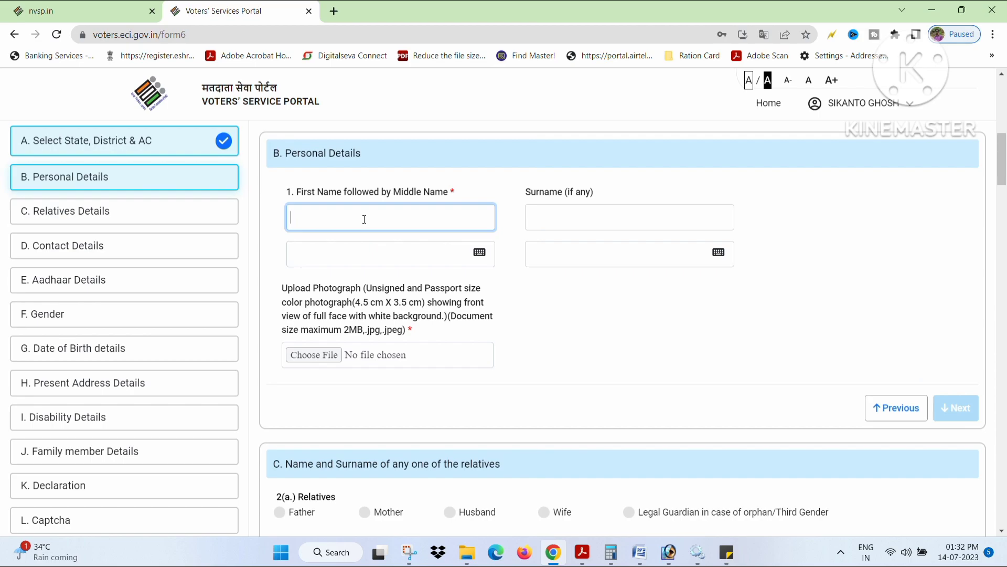
pyautogui.write('Su**')
pyautogui.press('Tab')
pyautogui.press('Tab')
pyautogui.write('******')
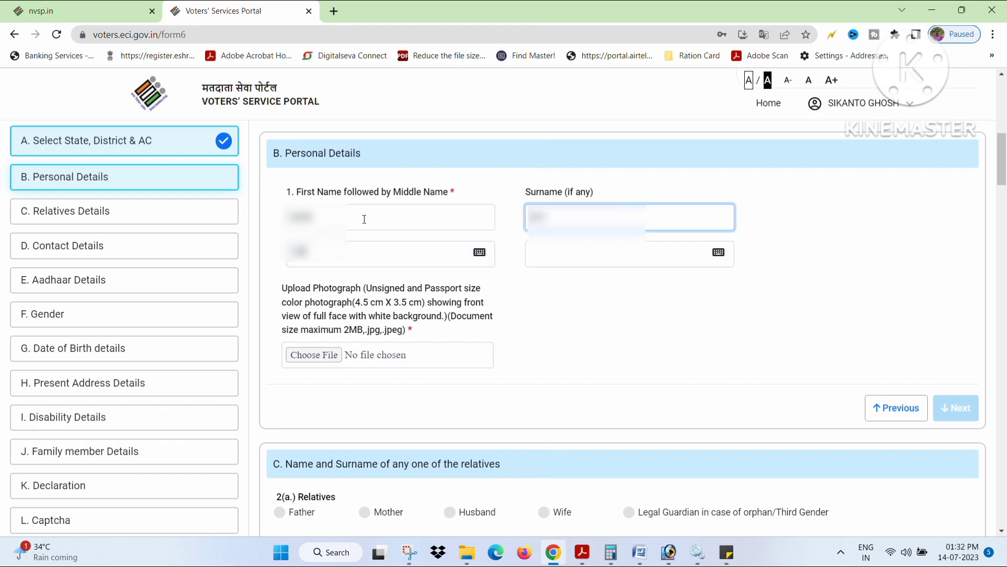
pyautogui.press('Tab')
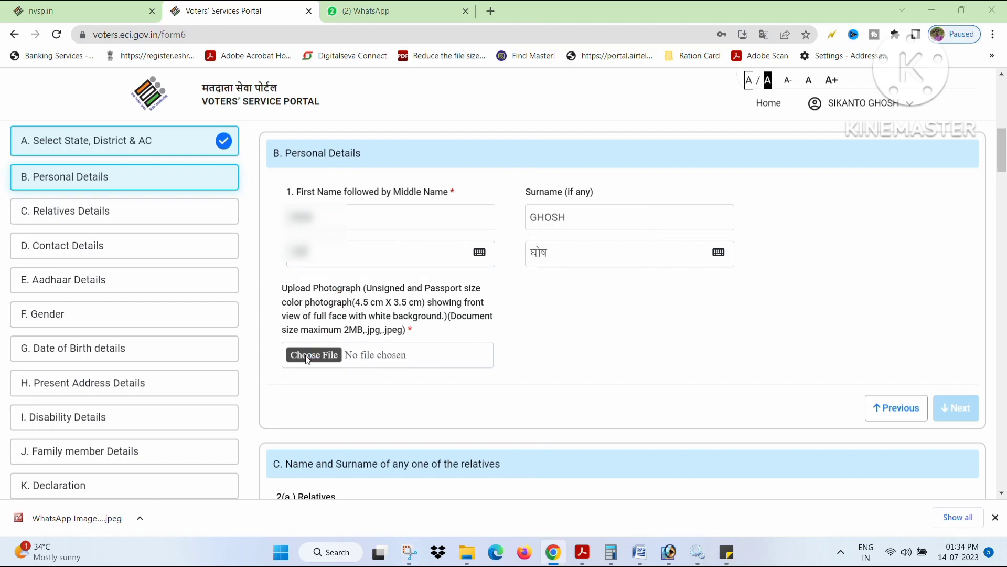
# Pick the PHOTOS image from Downloads as the photograph to upload
pyautogui.click(307, 355)
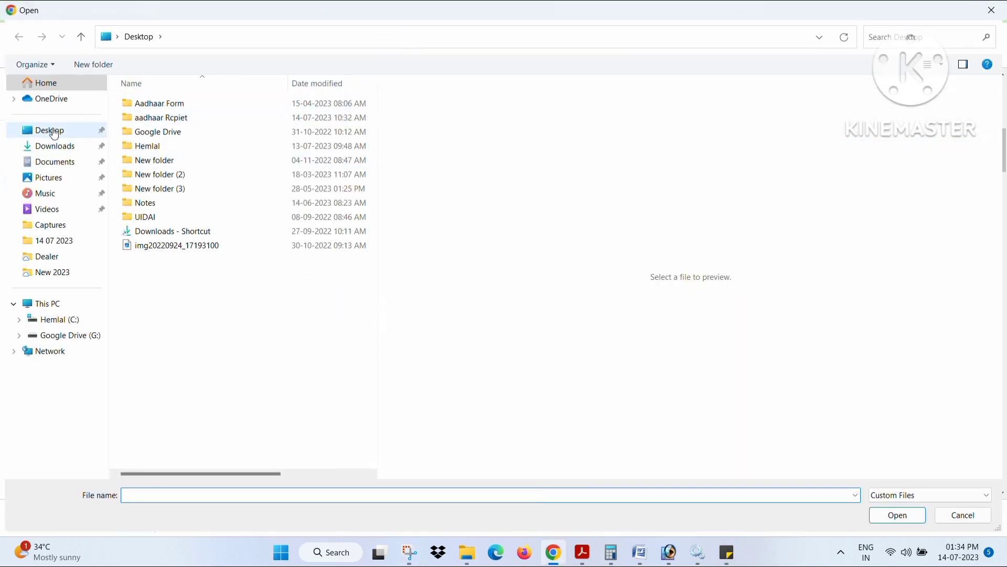
pyautogui.click(55, 150)
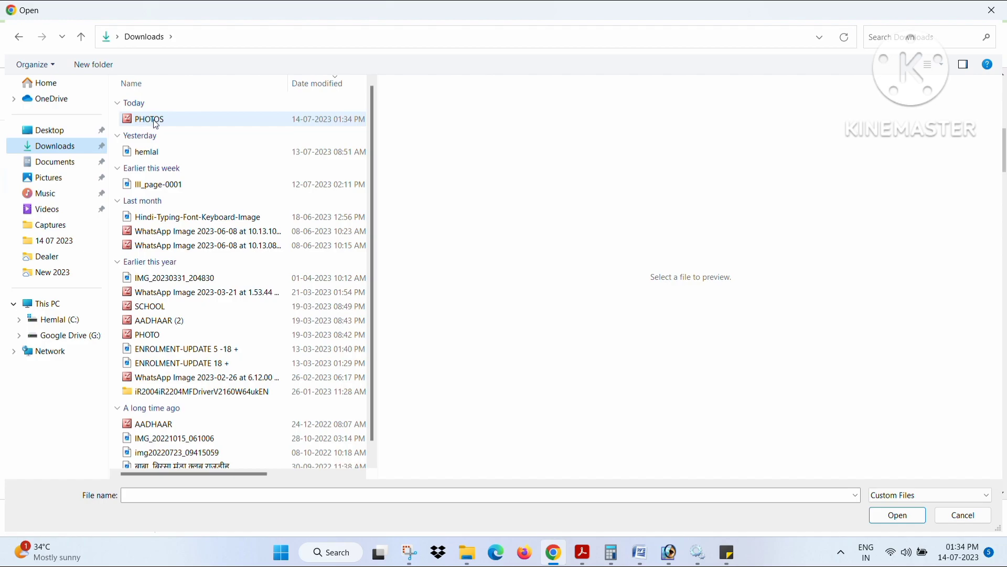
pyautogui.click(157, 124)
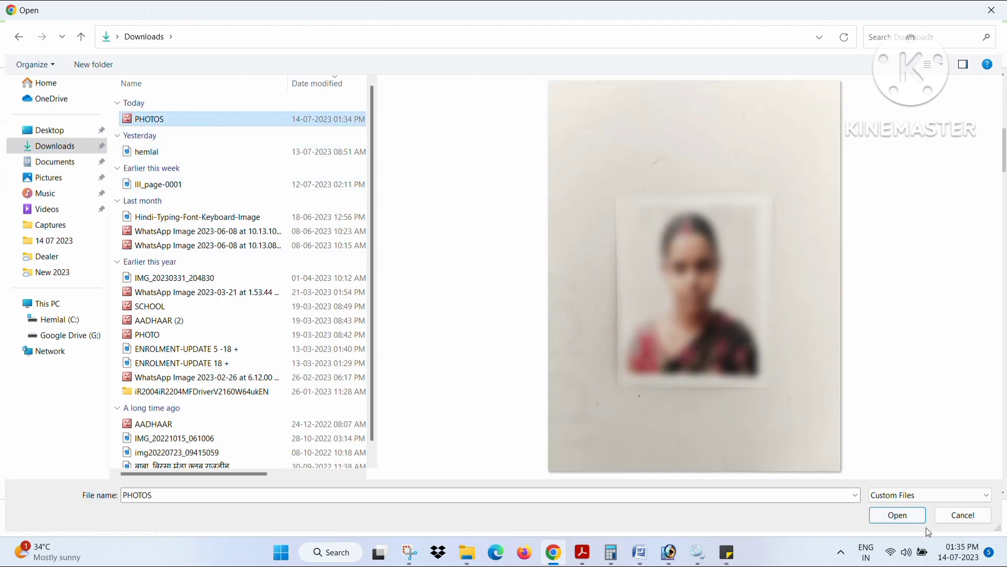
# Load PHOTOS.jpeg, zoom in slightly, shift it up in the crop frame, and save it as the photograph
pyautogui.click(897, 517)
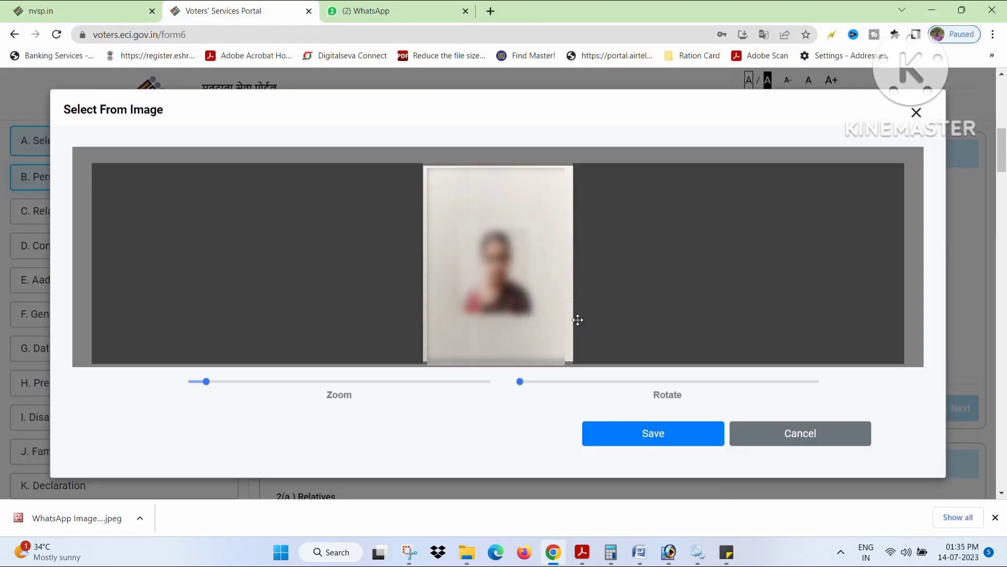
pyautogui.moveTo(207, 382); pyautogui.dragTo(216, 387)
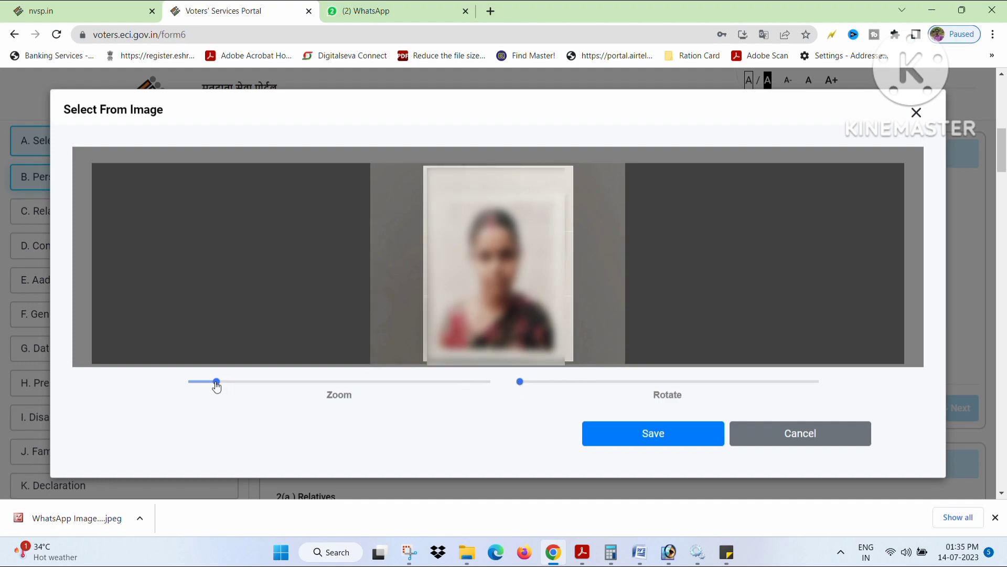
pyautogui.moveTo(217, 386); pyautogui.dragTo(225, 385)
pyautogui.moveTo(472, 321); pyautogui.dragTo(473, 309)
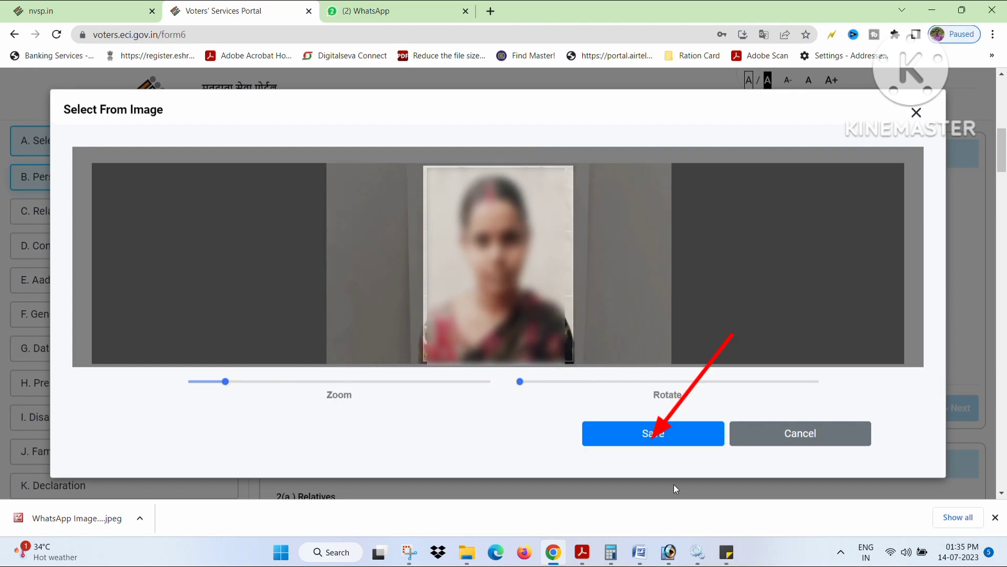
pyautogui.click(675, 433)
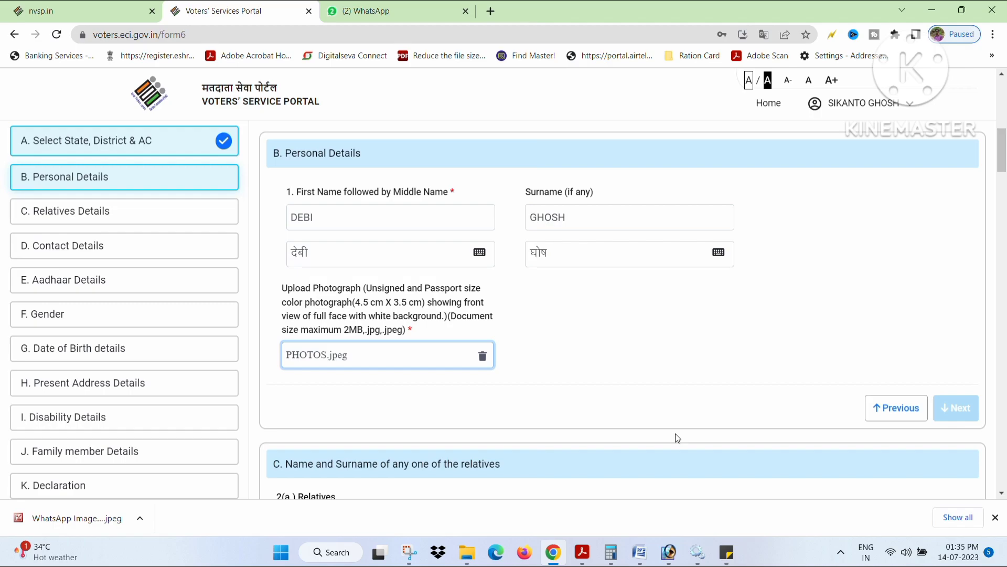
# Finish Personal Details, choose Husband as the relative type, and enter his given name and surname
pyautogui.scroll(-3, 625, 344)
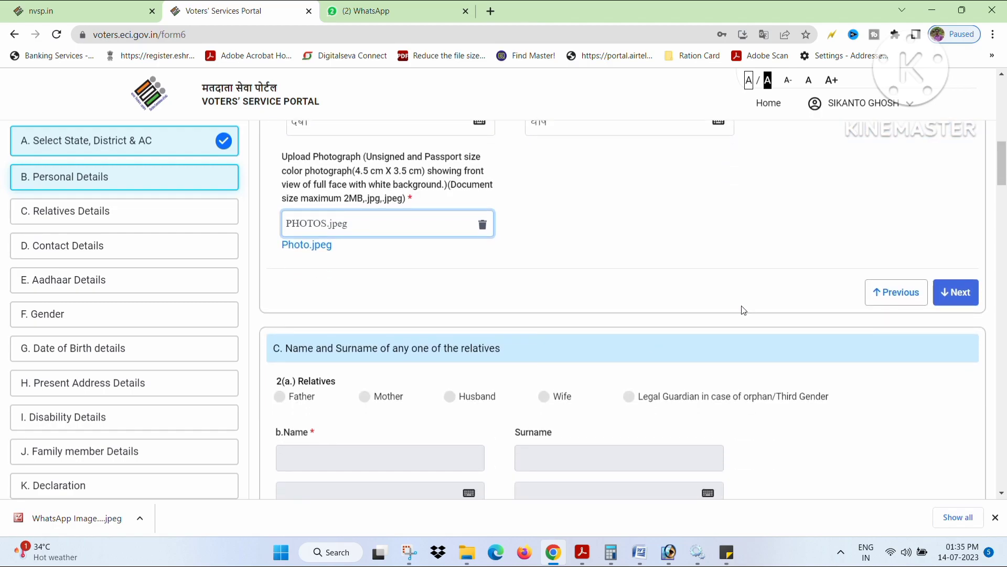
pyautogui.click(956, 292)
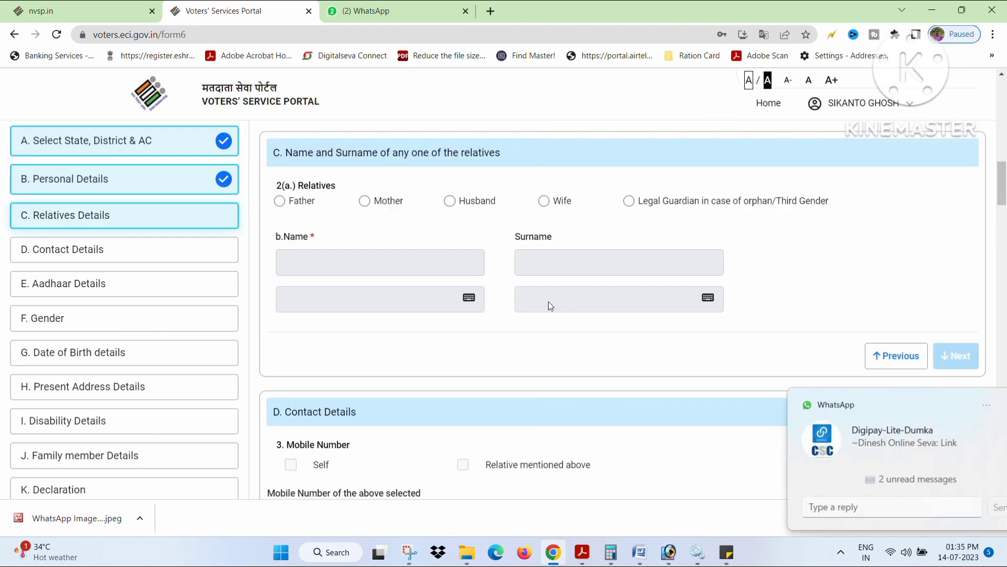
pyautogui.click(450, 201)
pyautogui.click(301, 263)
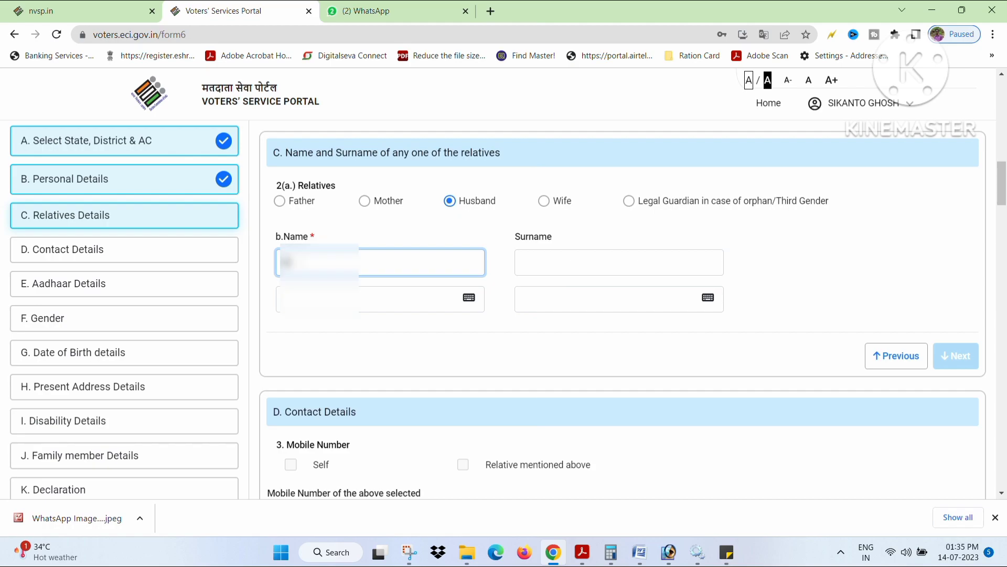
pyautogui.press('Tab')
pyautogui.press('Tab')
pyautogui.press('Tab')
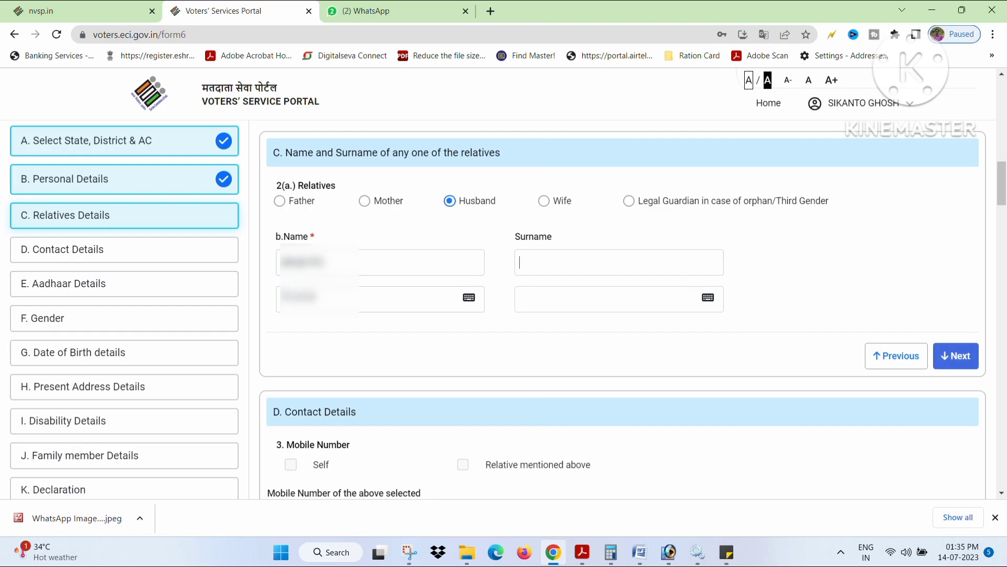
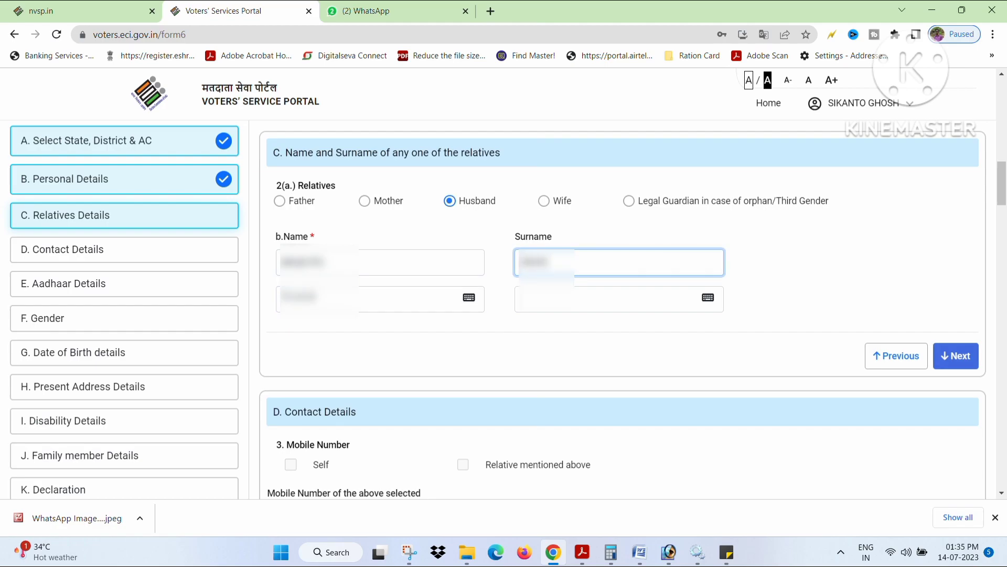
# Correct the Hindi transliteration of the husband's name and mark Relatives Details complete
pyautogui.press('Tab')
pyautogui.press('Tab')
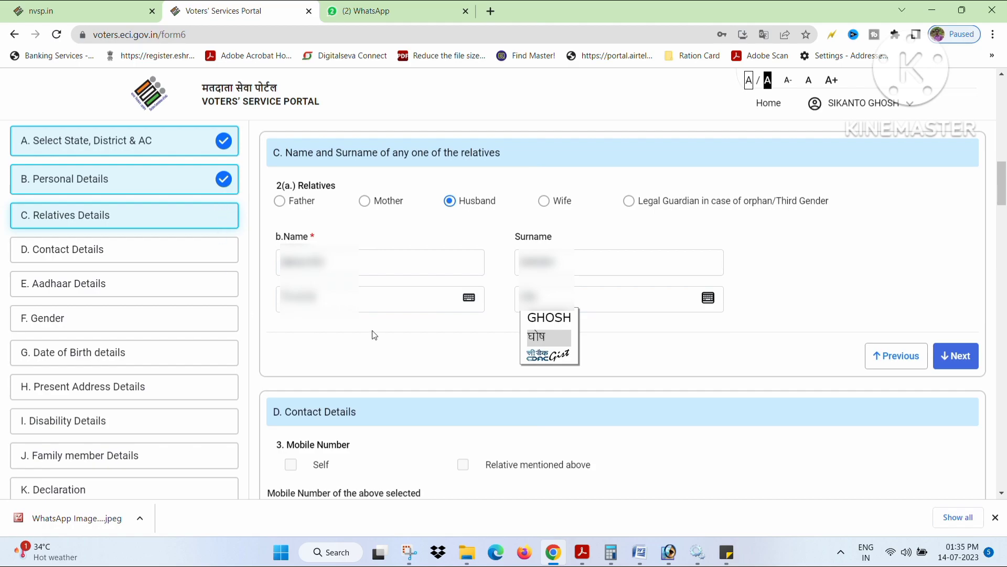
pyautogui.doubleClick(329, 300)
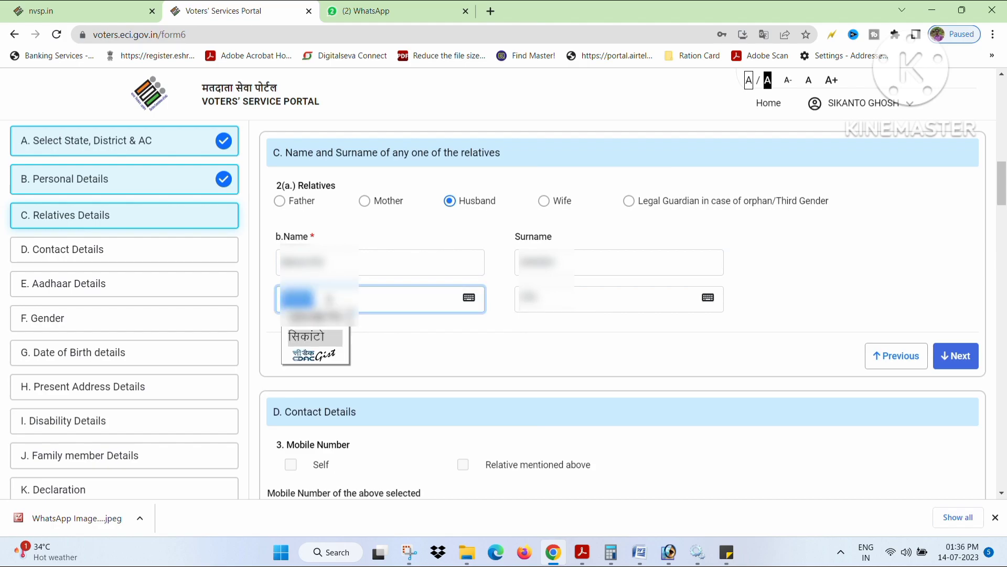
pyautogui.click(452, 23)
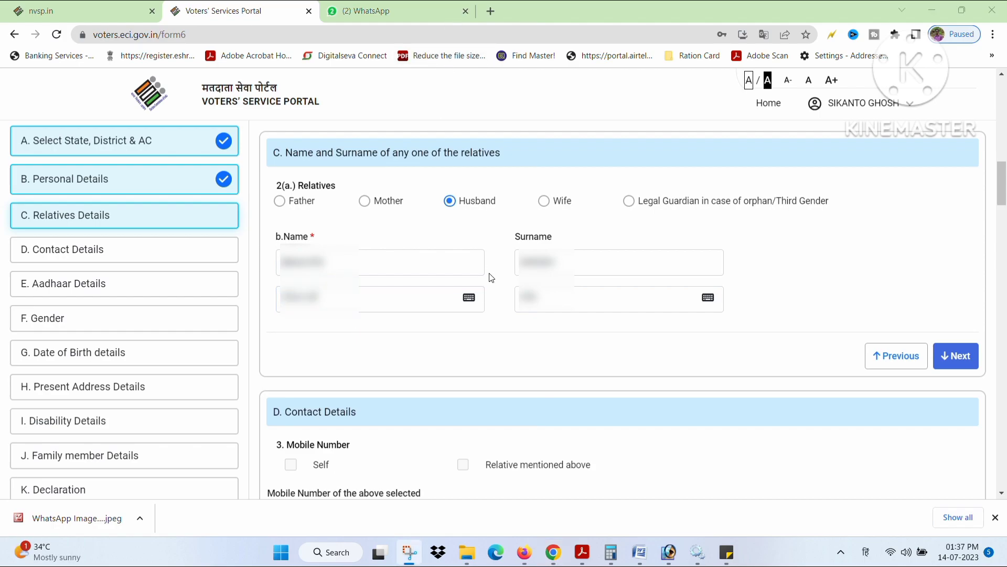
pyautogui.scroll(-1, 670, 234)
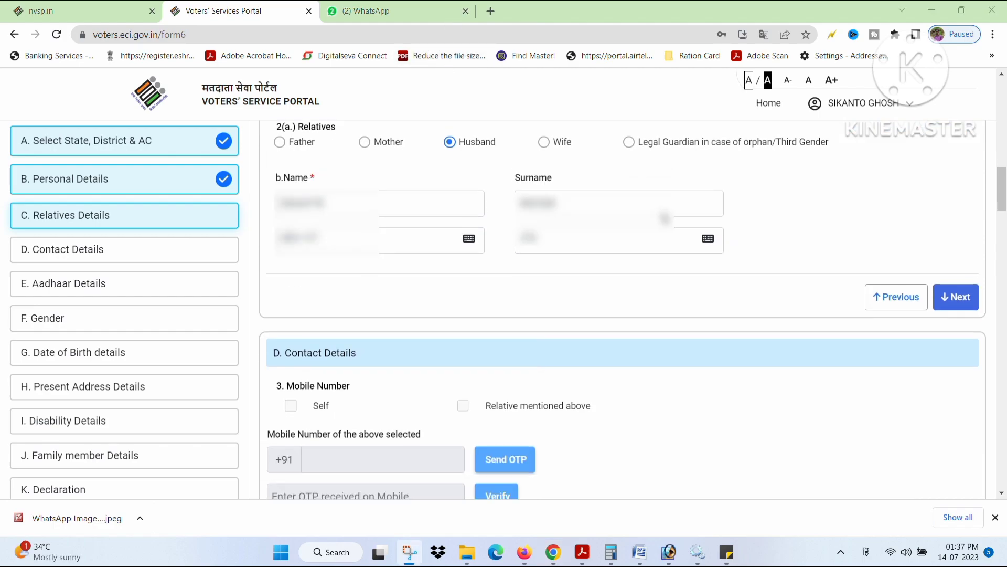
pyautogui.click(956, 295)
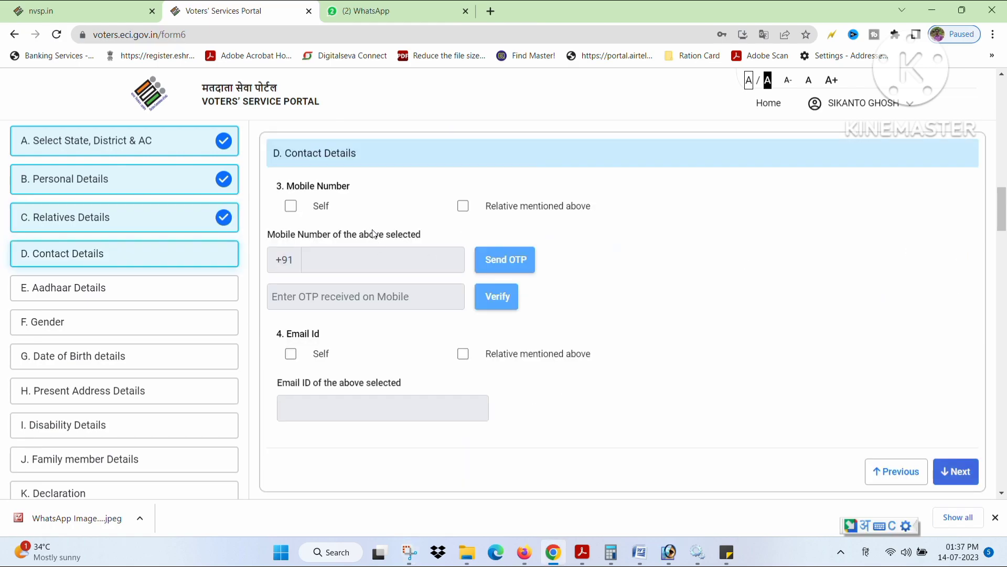
# Choose Self for the mobile number, enter it, and switch the keyboard to English (India)
pyautogui.click(290, 206)
pyautogui.click(397, 263)
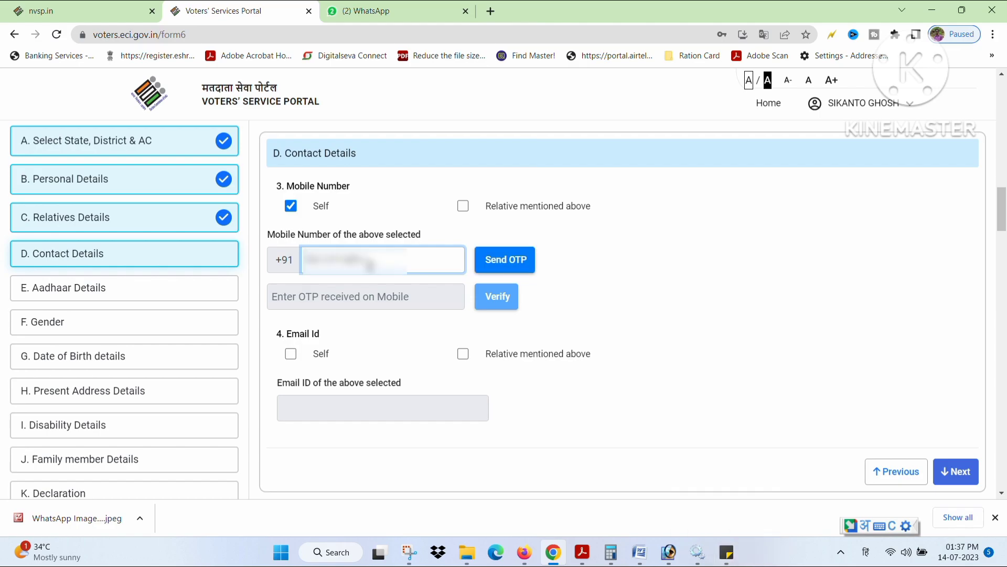
pyautogui.click(384, 276)
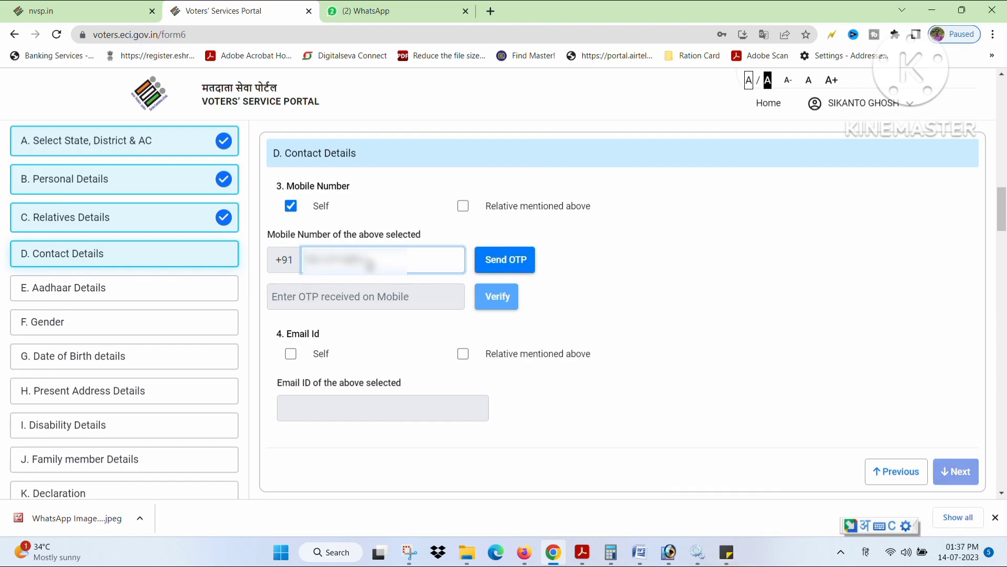
pyautogui.click(867, 552)
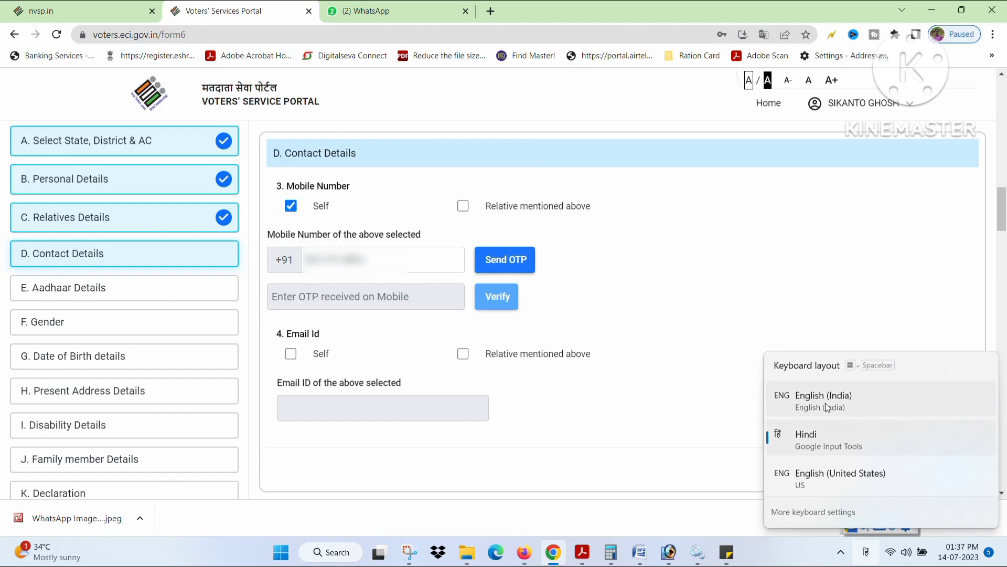
pyautogui.click(828, 404)
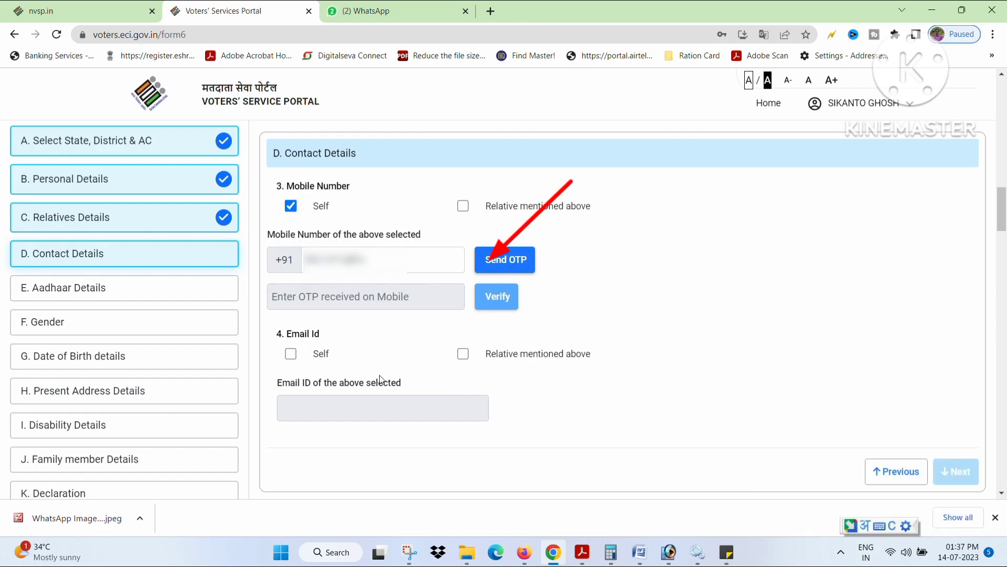
# Send a one-time code to the mobile number and verify it with the received OTP
pyautogui.click(511, 267)
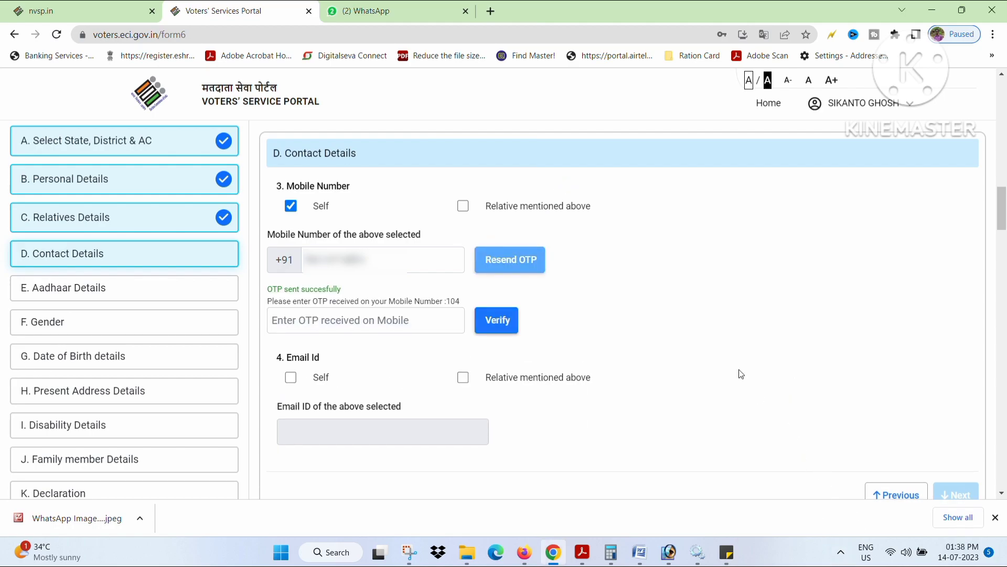
pyautogui.click(364, 319)
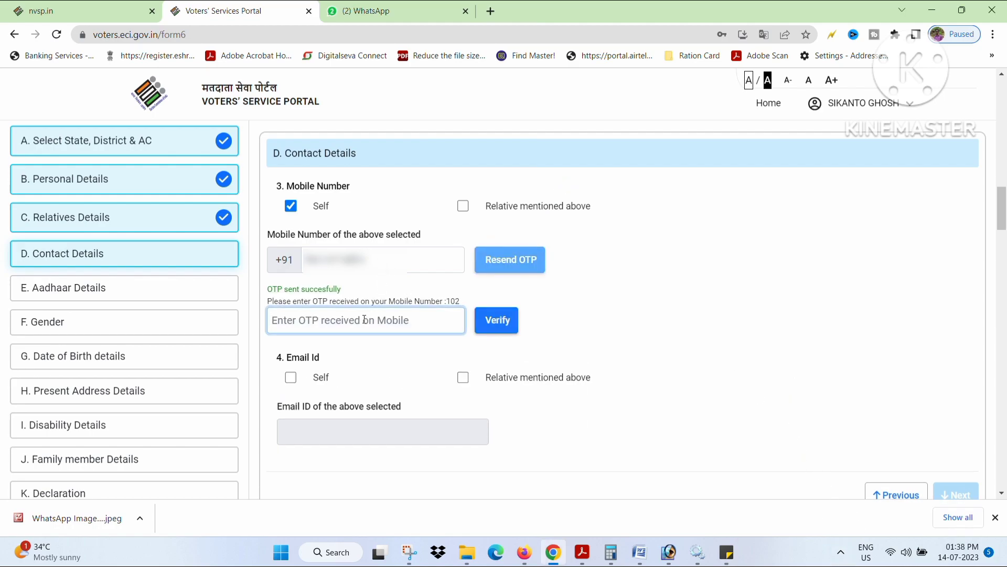
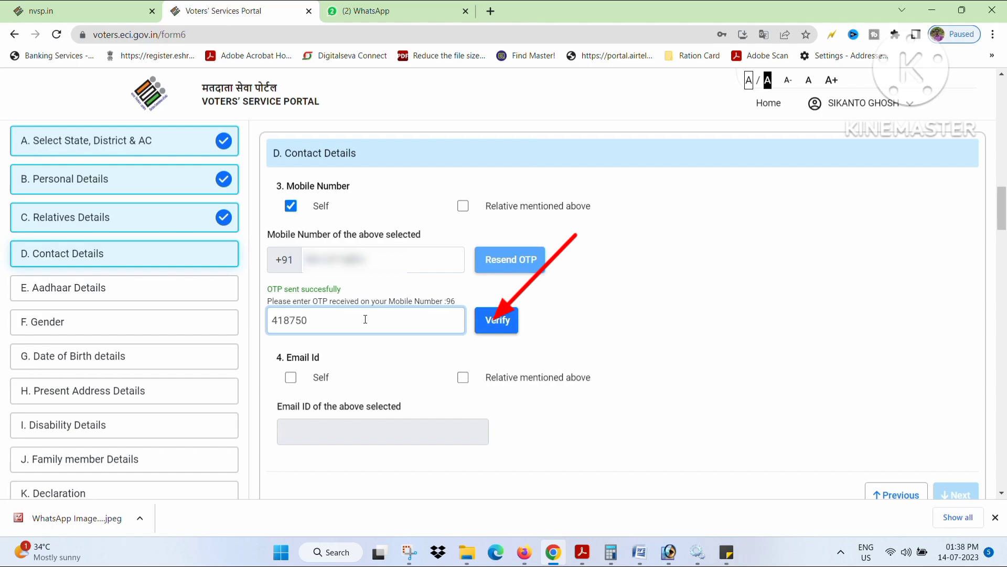
pyautogui.click(502, 320)
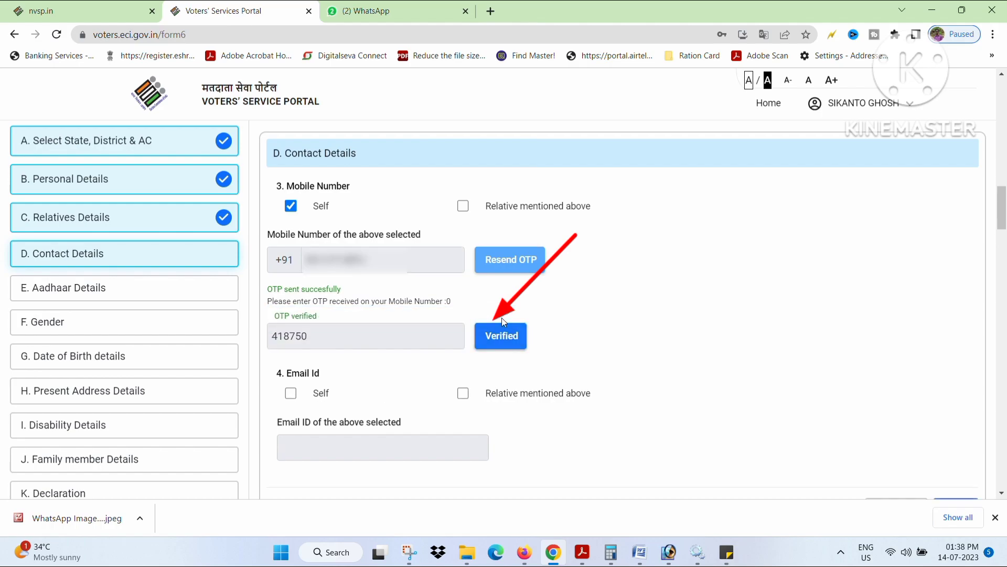
# Mark Contact Details complete, choose Aadhaar Number, and enter the applicant's Aadhaar number
pyautogui.scroll(-4, 502, 320)
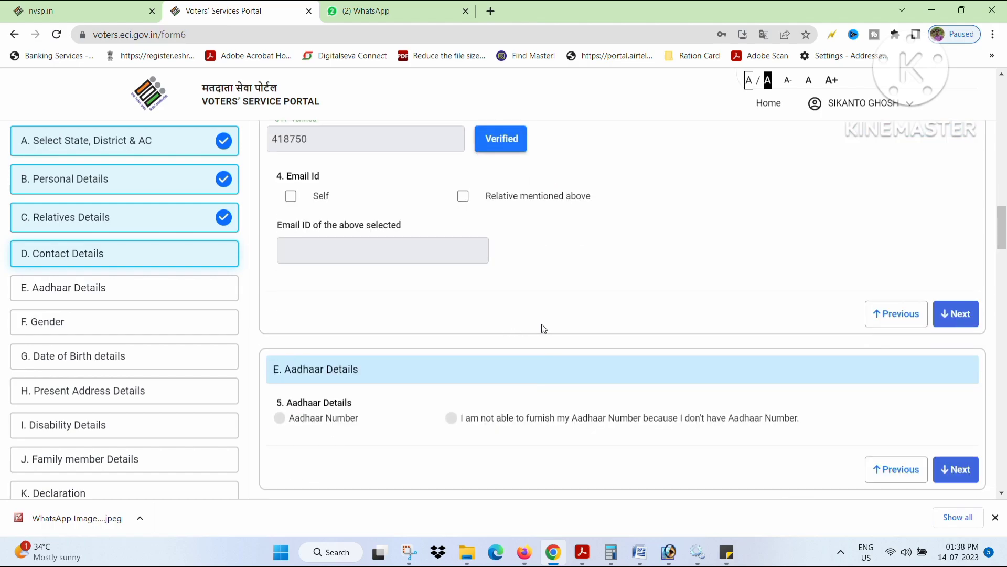
pyautogui.click(963, 318)
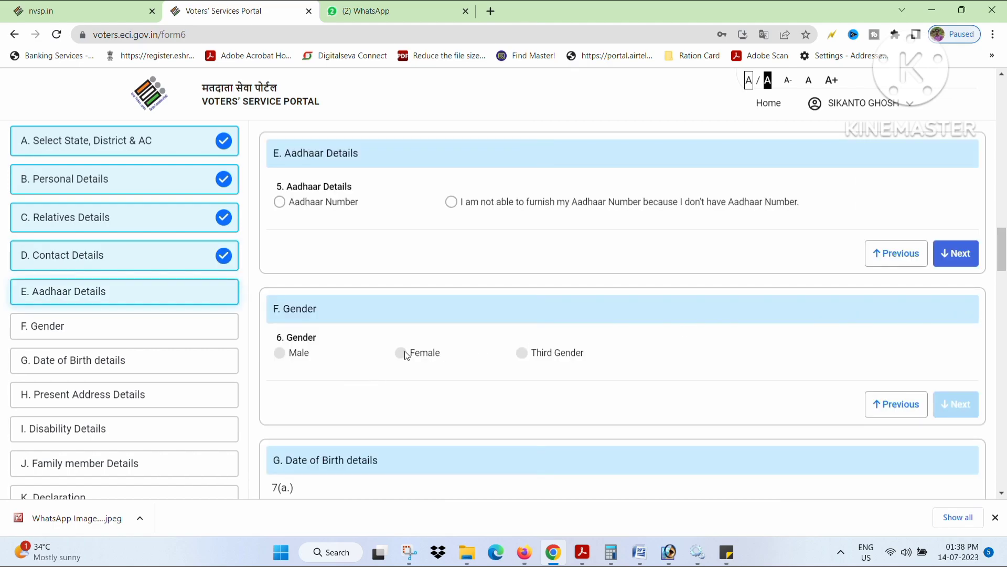
pyautogui.click(279, 203)
pyautogui.click(337, 259)
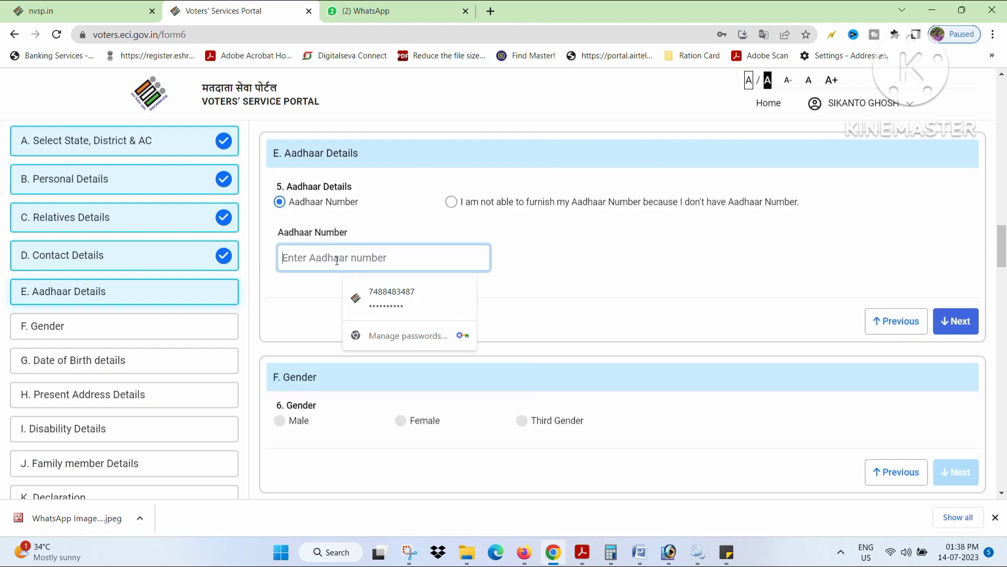
pyautogui.write('**')
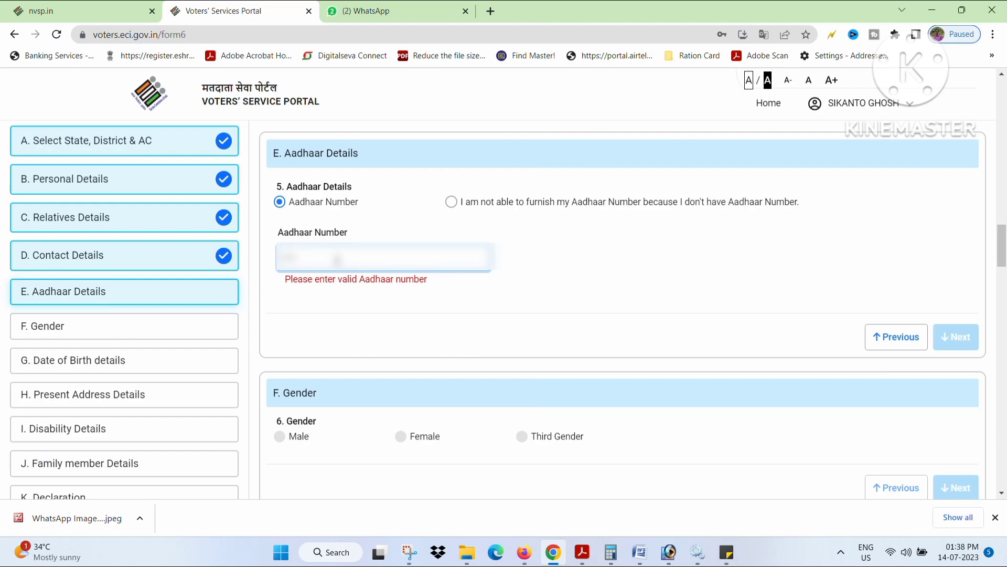
pyautogui.write('*****')
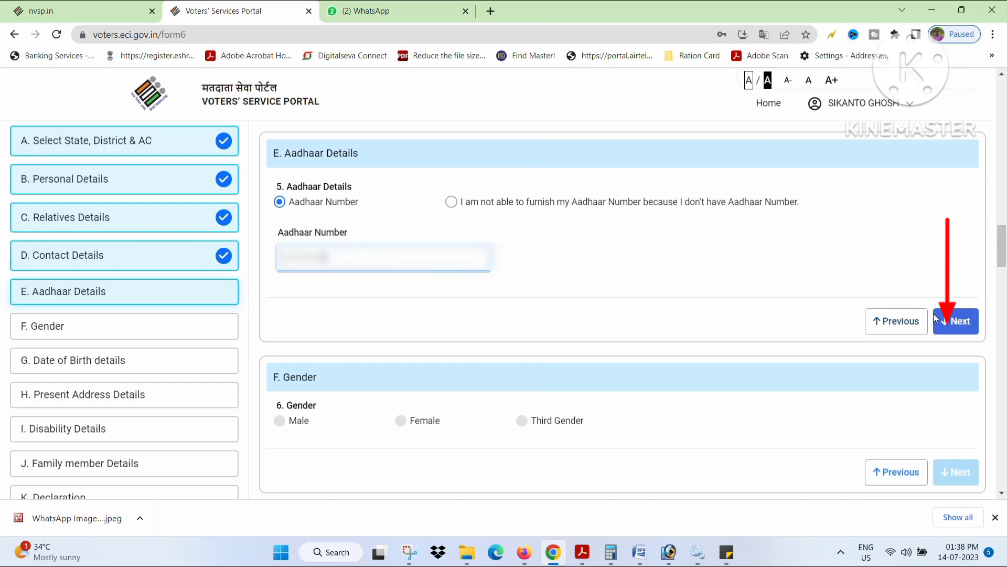
# Set gender to Female and enter the date of birth 01 01 2003
pyautogui.click(953, 321)
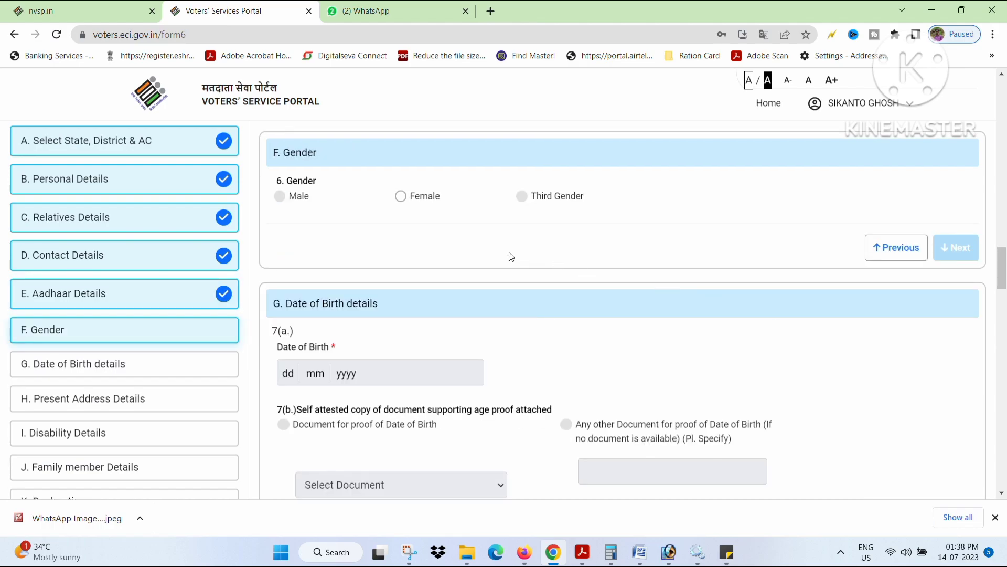
pyautogui.click(402, 197)
pyautogui.click(932, 256)
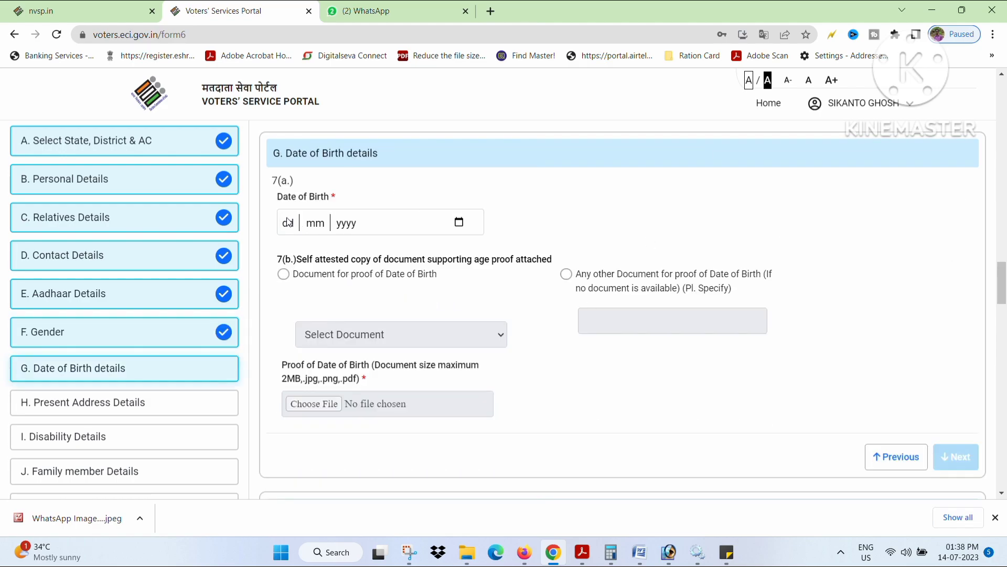
pyautogui.click(289, 222)
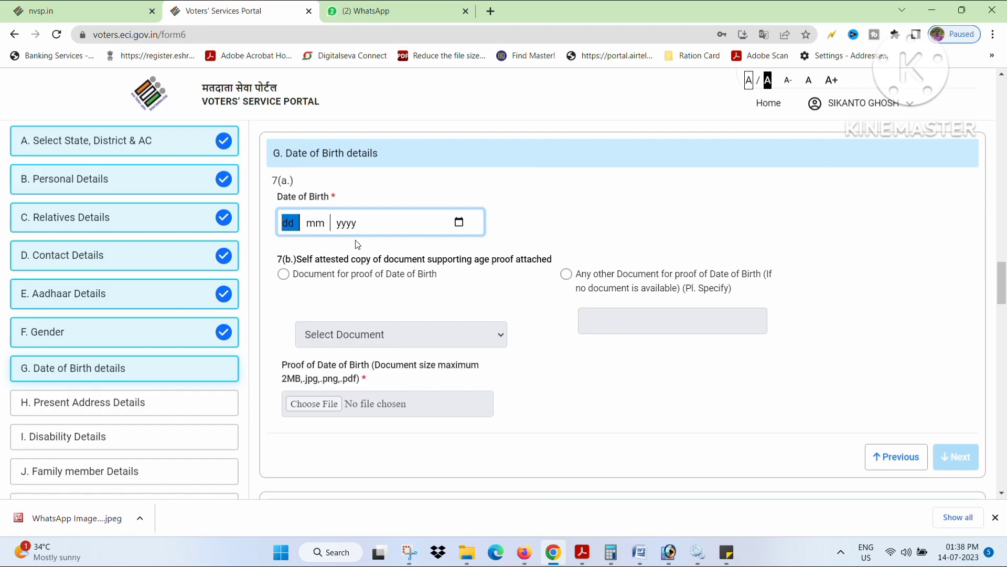
pyautogui.write('01 01 ')
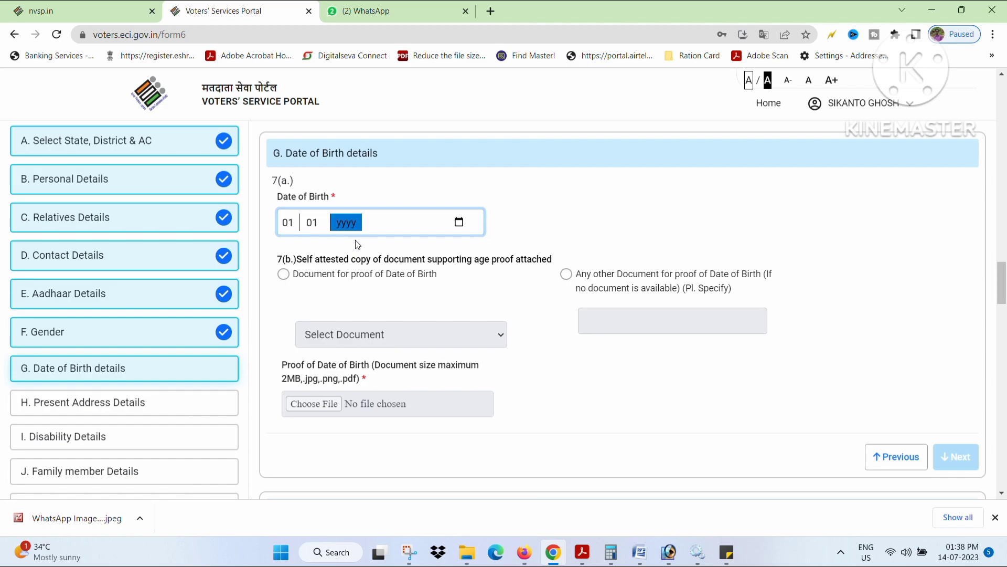
pyautogui.write('2003')
pyautogui.click(370, 250)
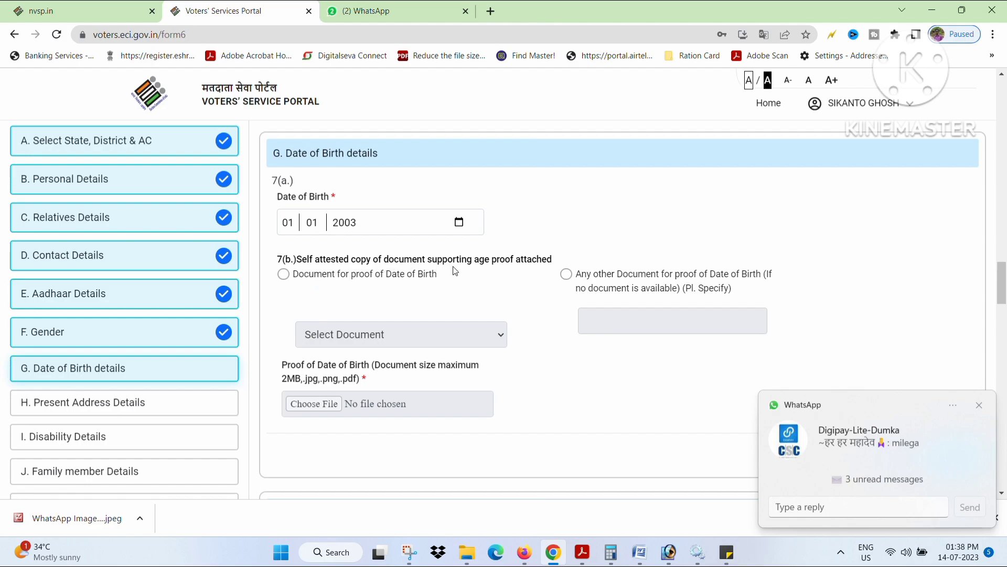
# Attach AADHAR CARD.jpeg as the Aadhaar Card document proving the date of birth
pyautogui.click(284, 275)
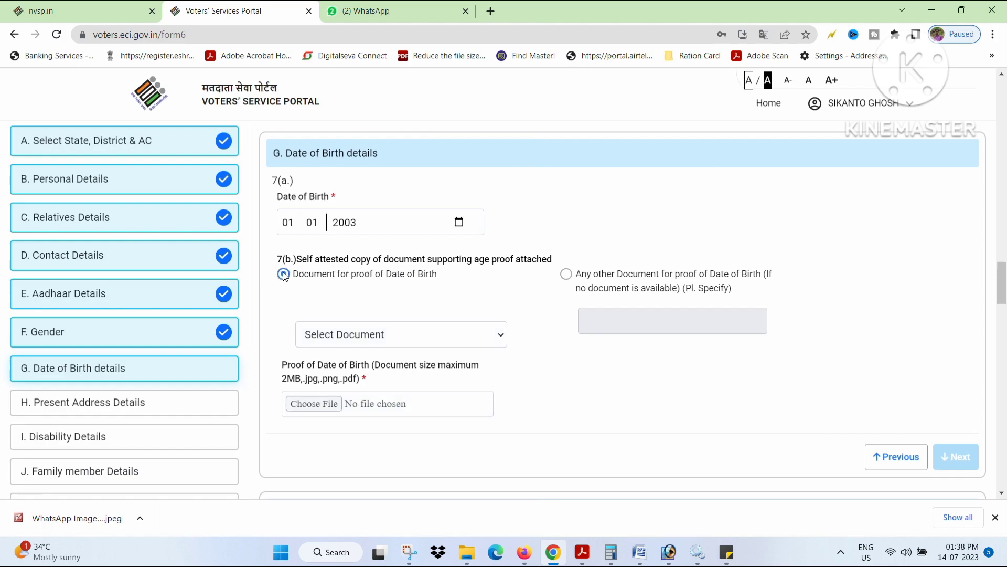
pyautogui.click(398, 341)
pyautogui.click(364, 379)
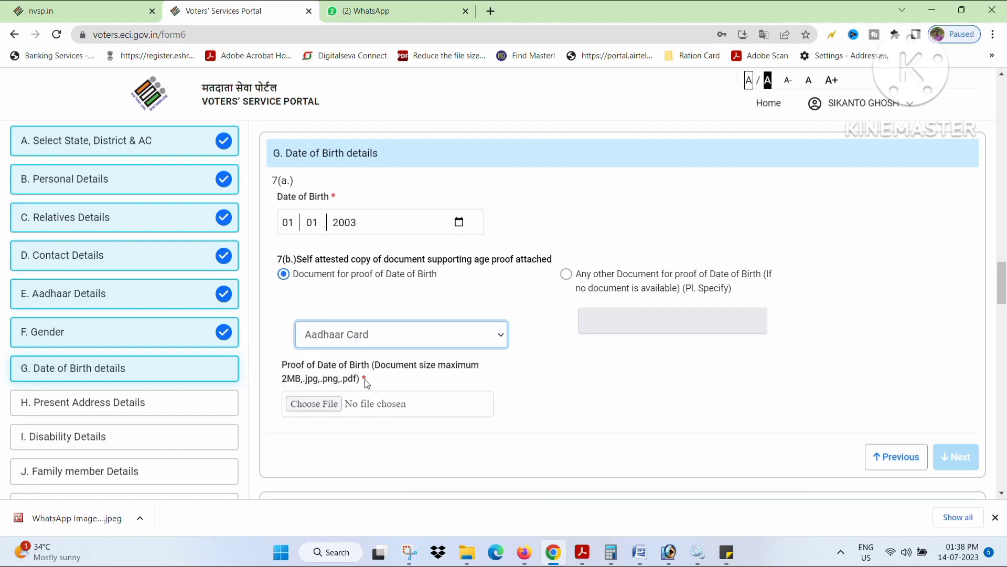
pyautogui.click(338, 404)
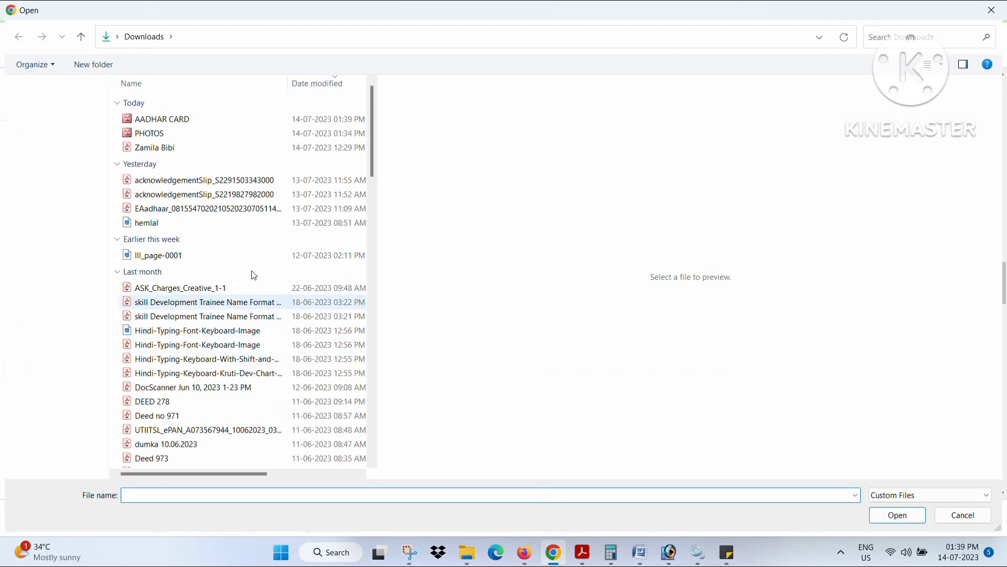
pyautogui.click(178, 119)
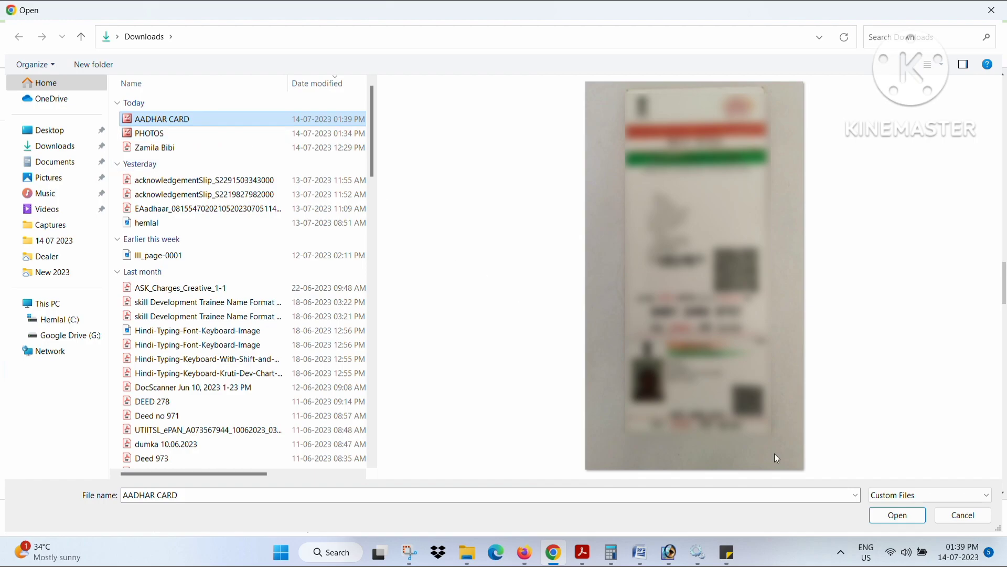
pyautogui.click(897, 516)
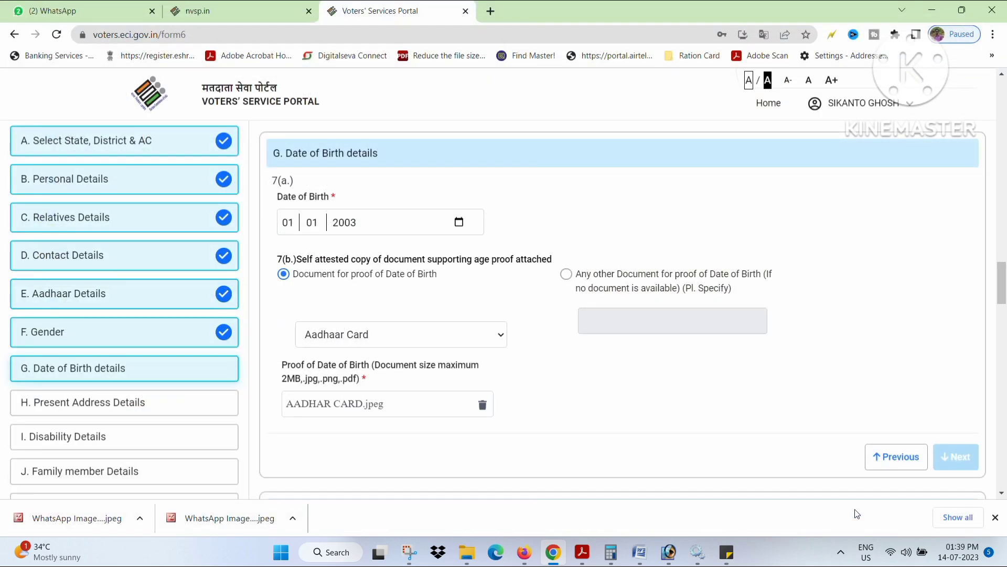
pyautogui.scroll(-2, 803, 452)
# Move on to Present Address Details and enter the house number with its Hindi version
pyautogui.click(956, 349)
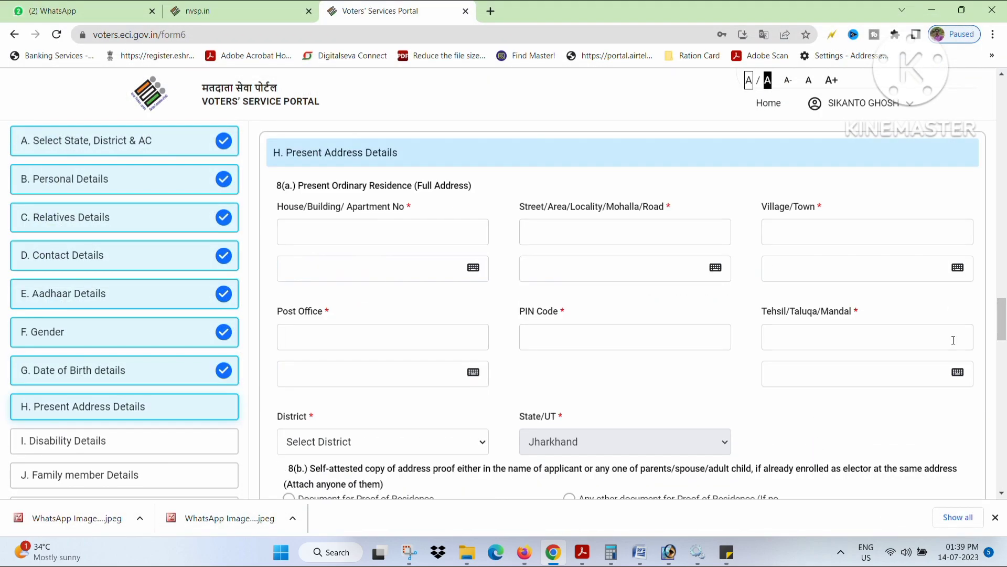
pyautogui.click(394, 235)
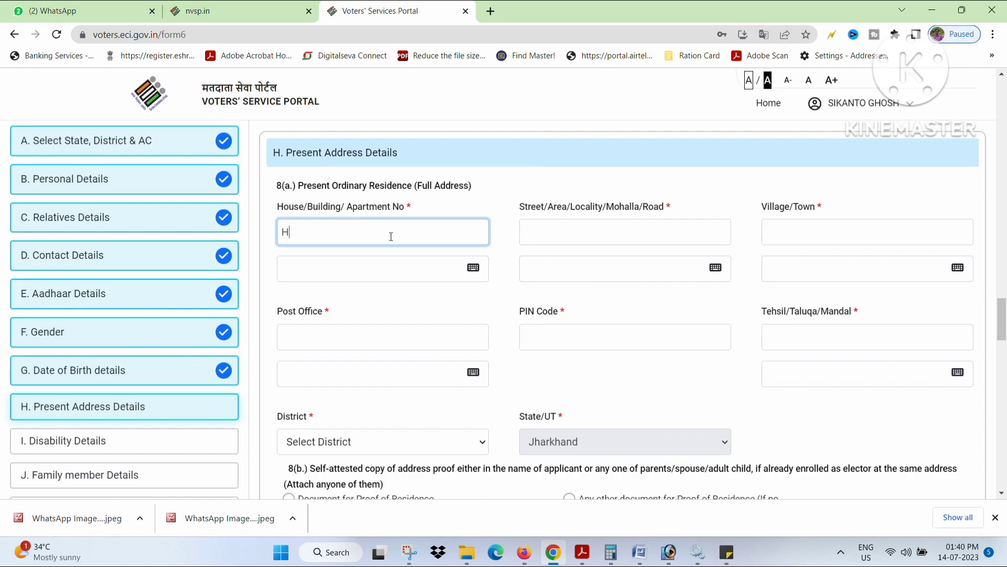
pyautogui.press('Tab')
pyautogui.press('Tab')
pyautogui.press('Tab')
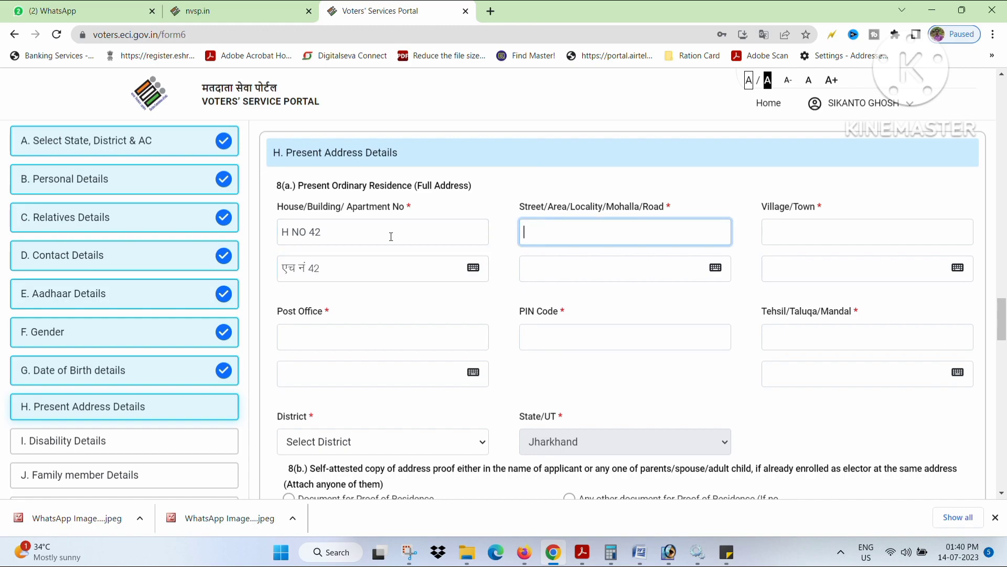
# Enter the street line (village, post office, police station) and auto-fill its Hindi transliteration
pyautogui.press('Left')
pyautogui.press('Left')
pyautogui.press('Left')
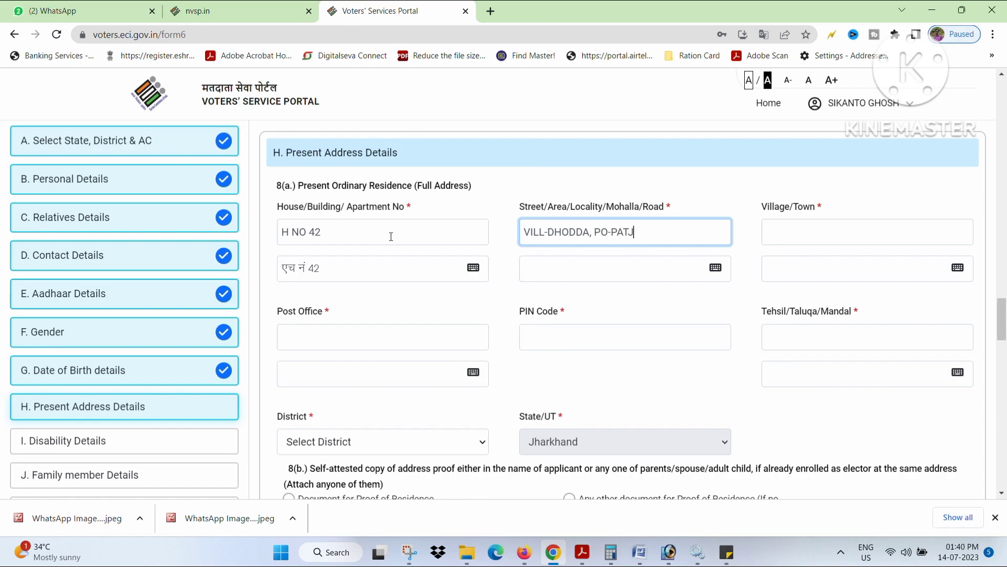
pyautogui.press('Left')
pyautogui.press('Left')
pyautogui.press('Right')
pyautogui.press('Right')
pyautogui.press('Right')
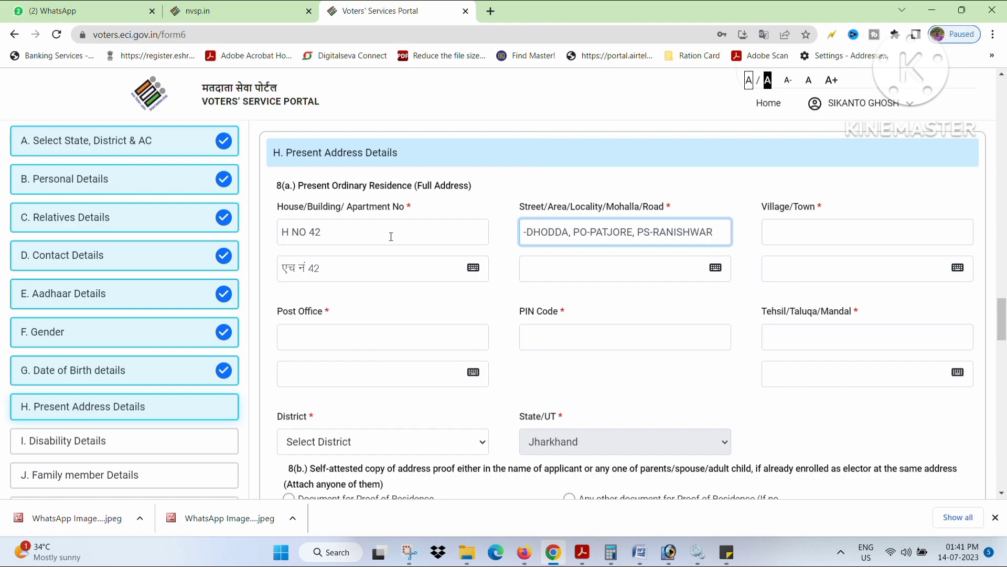
pyautogui.press('Tab')
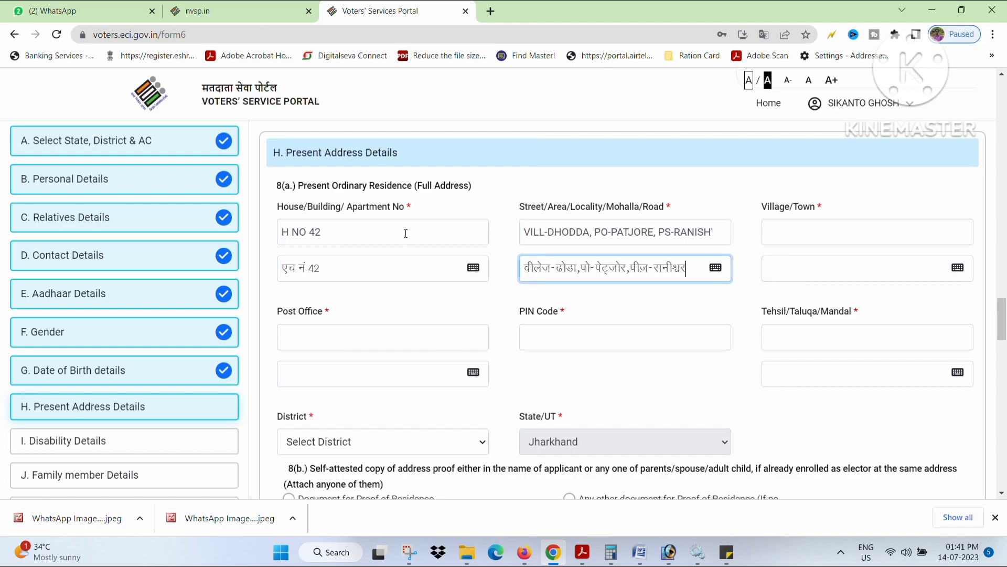
pyautogui.press('Tab')
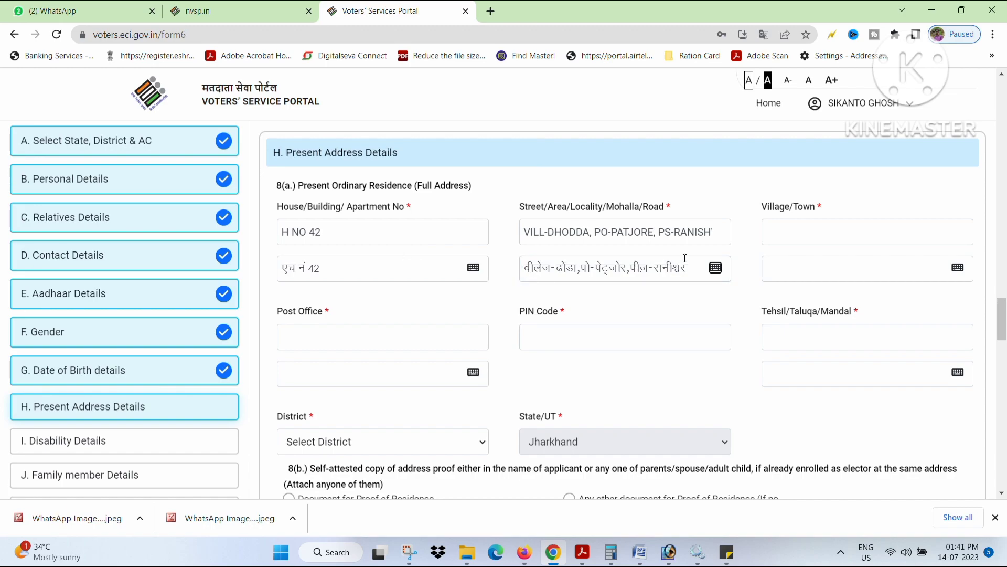
# Fill the village, post office, PIN code and tehsil fields with their Hindi transliterations
pyautogui.press('Tab')
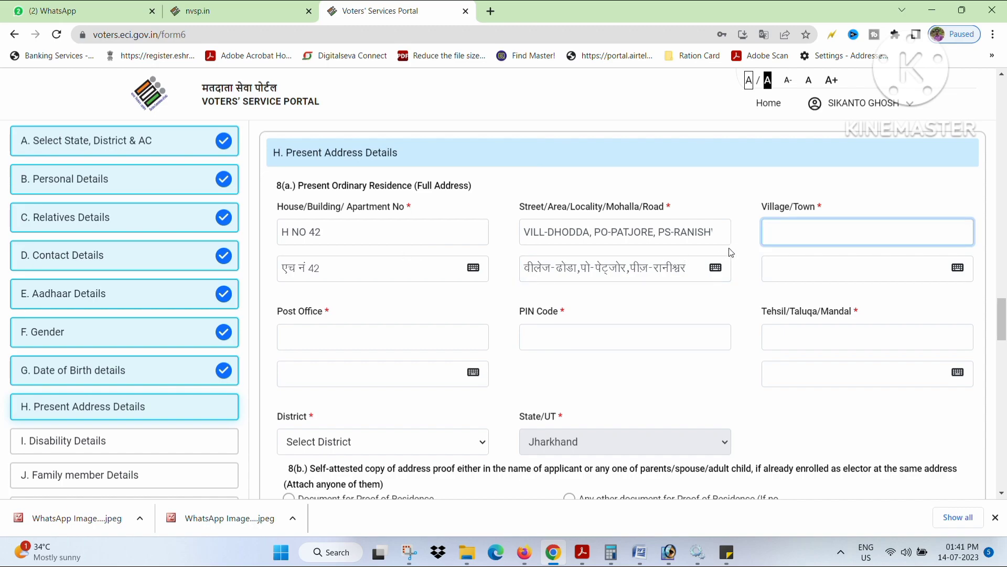
pyautogui.press('Tab')
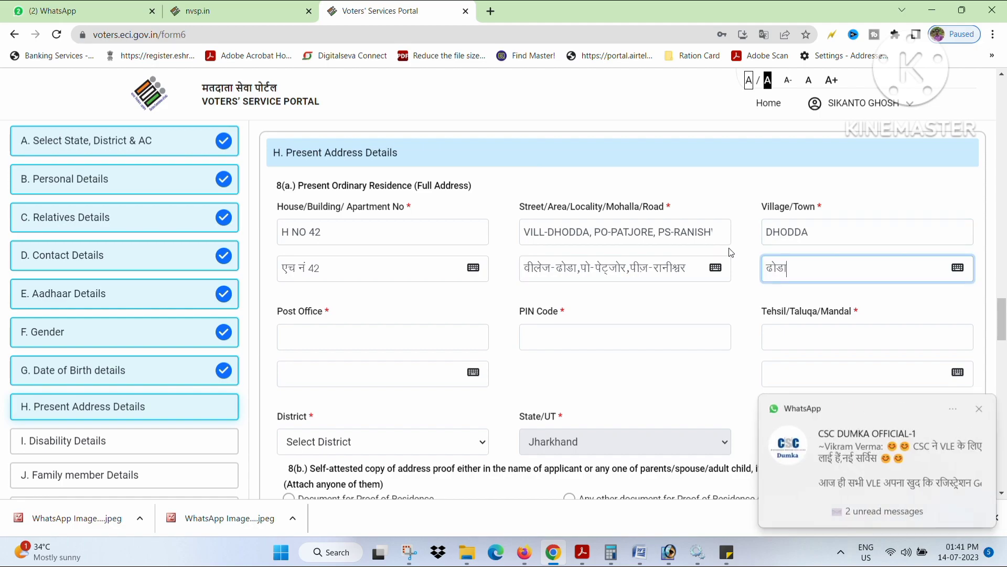
pyautogui.press('Tab')
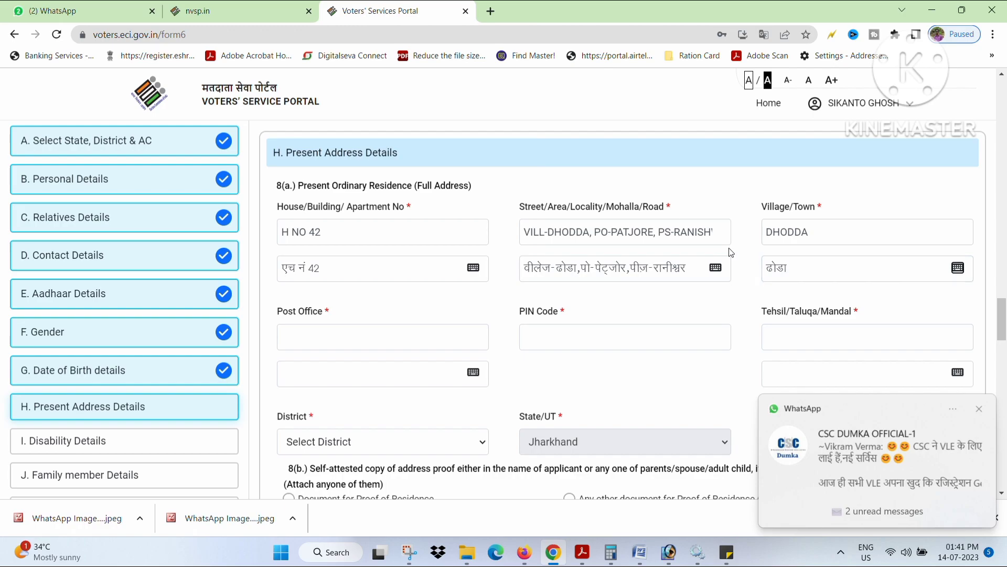
pyautogui.press('Tab')
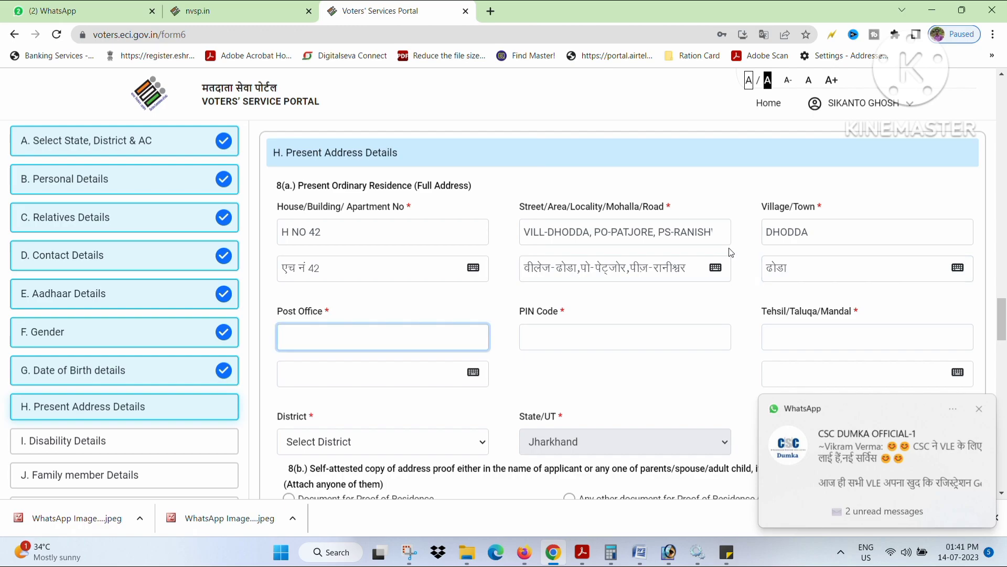
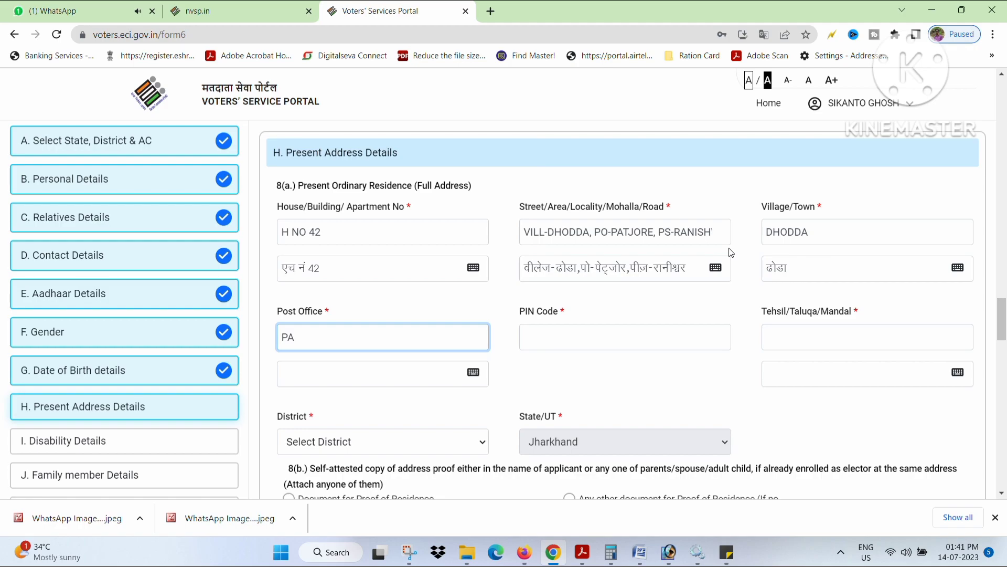
pyautogui.press('Tab')
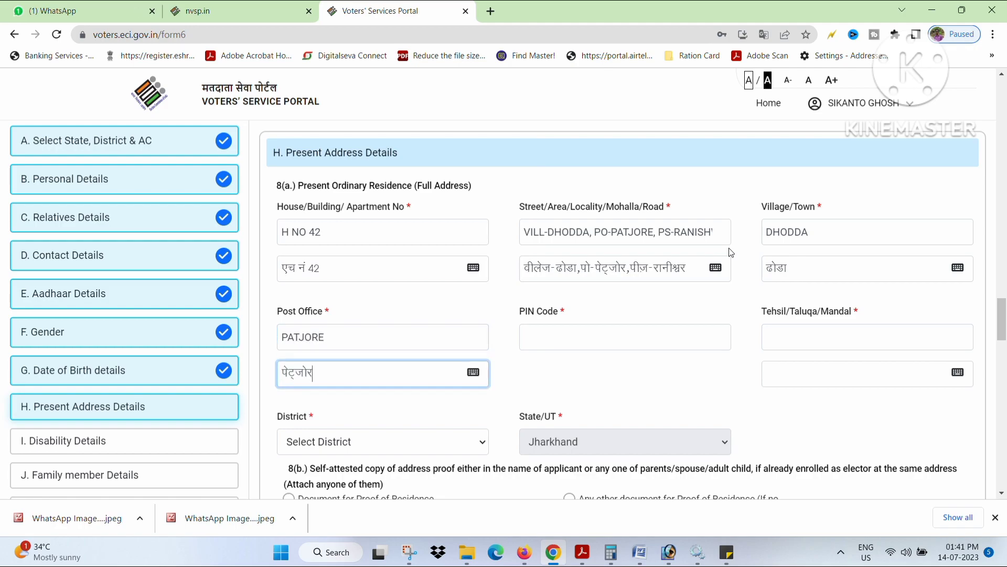
pyautogui.press('Tab')
pyautogui.press('Tab')
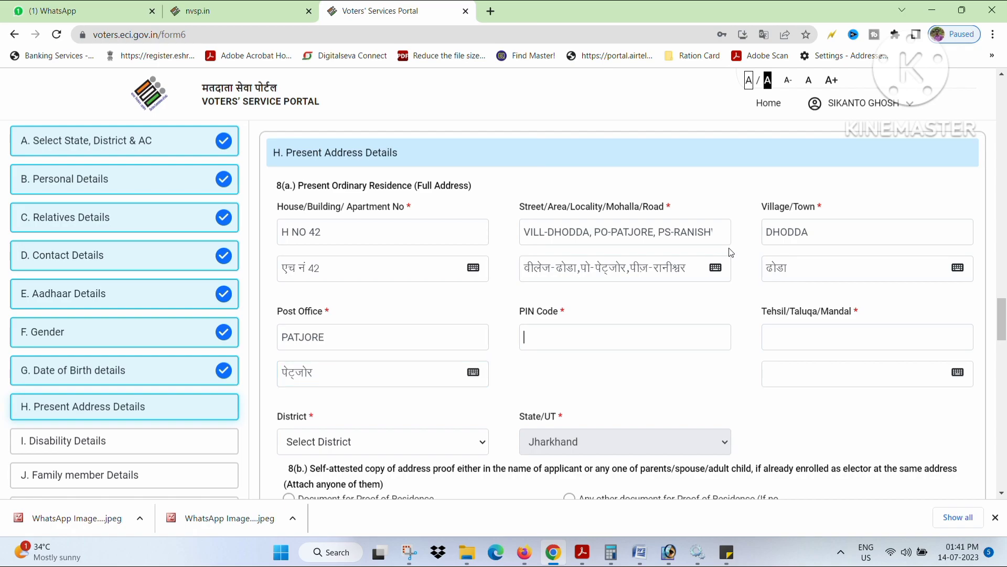
pyautogui.press('Tab')
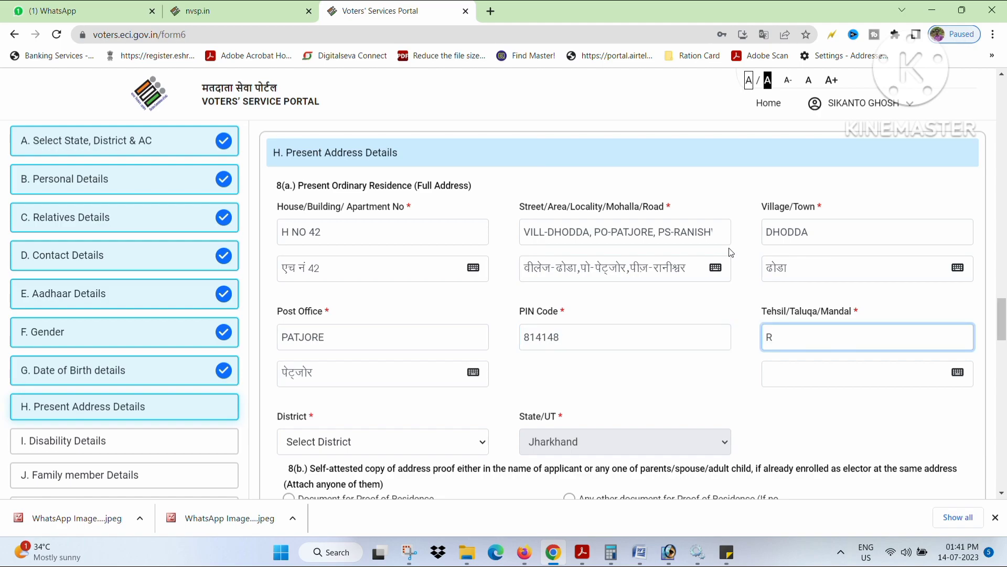
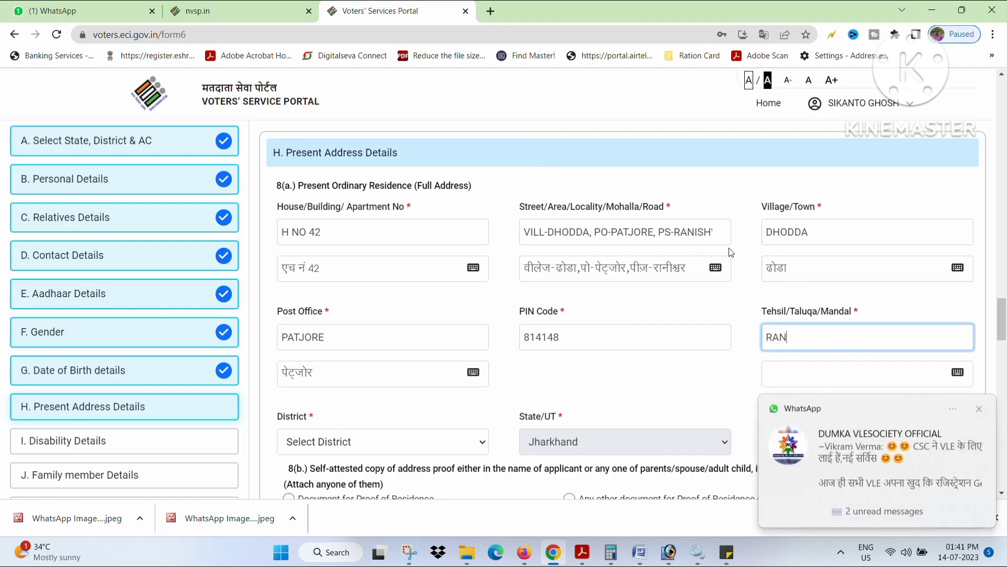
pyautogui.press('Tab')
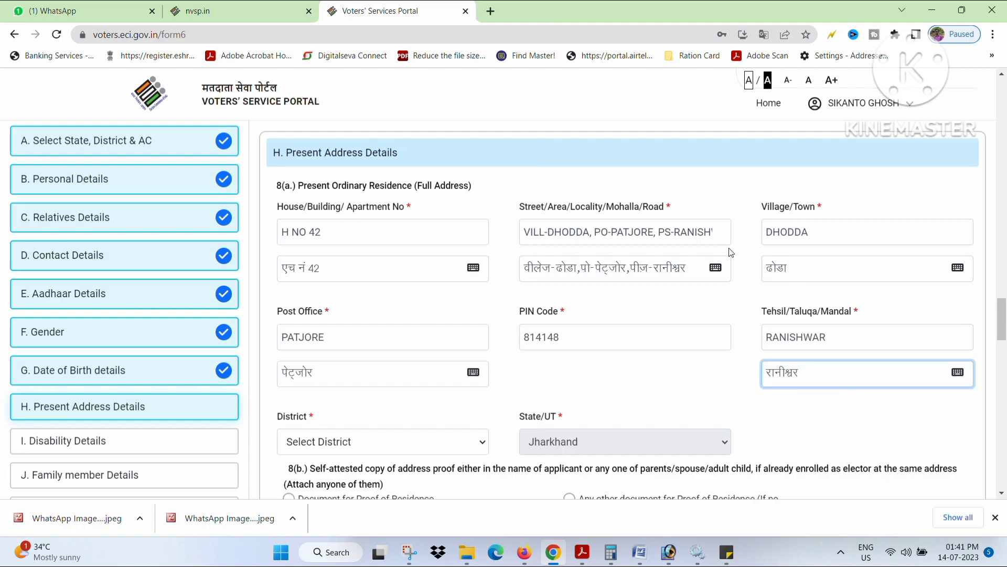
pyautogui.press('Tab')
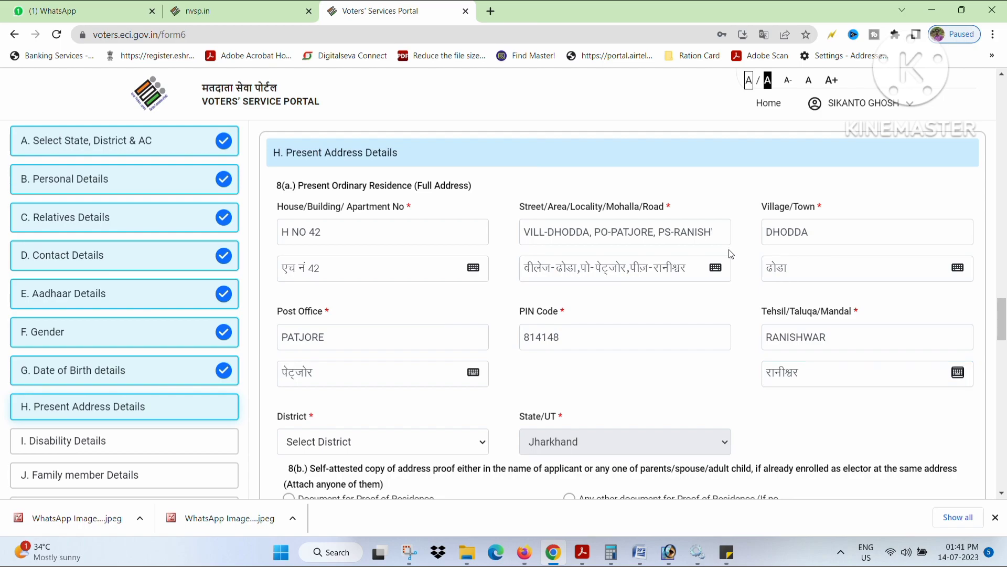
# Set the district to Dumka and choose Aadhaar Card as the residence proof document
pyautogui.scroll(-3, 731, 253)
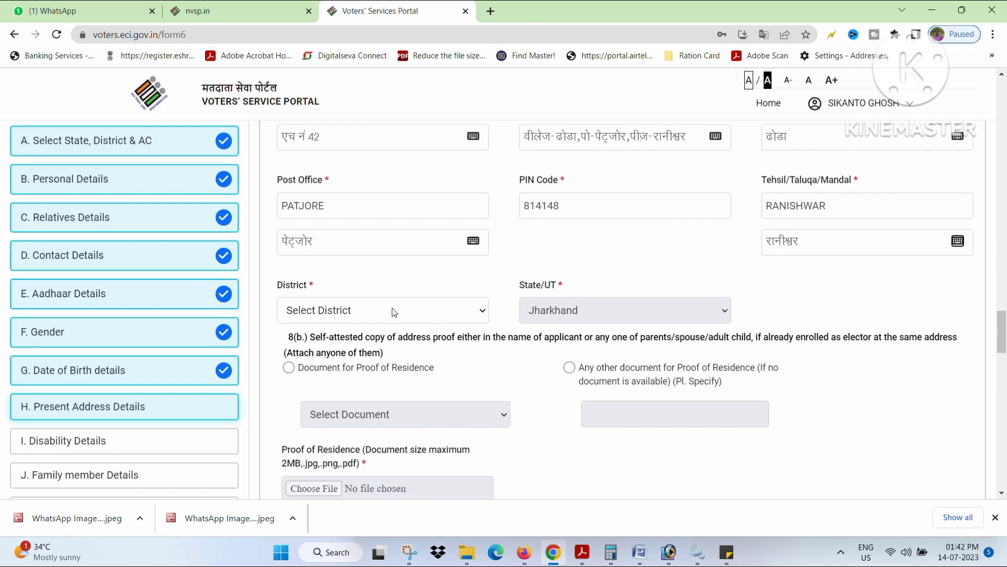
pyautogui.click(391, 311)
pyautogui.click(362, 344)
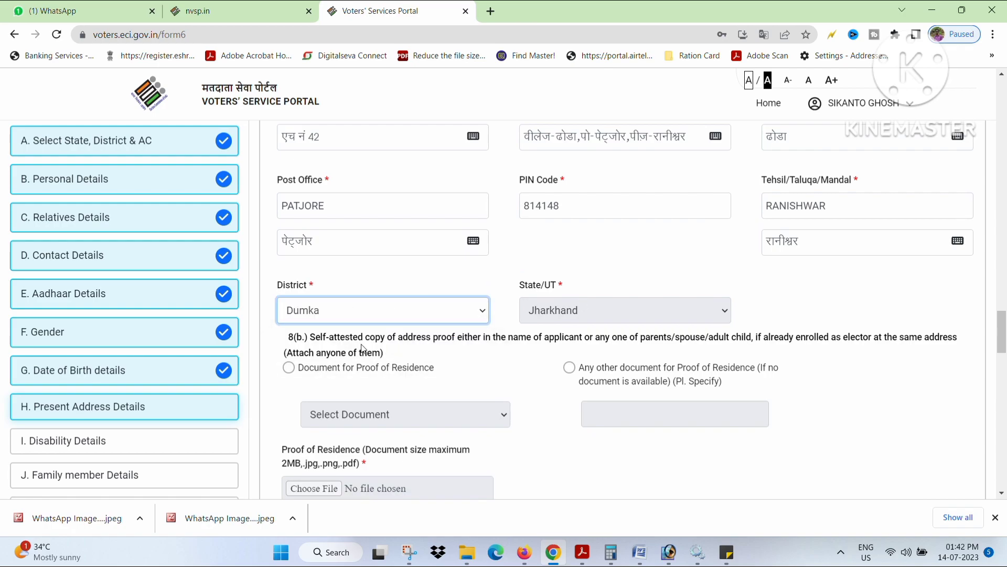
pyautogui.click(290, 368)
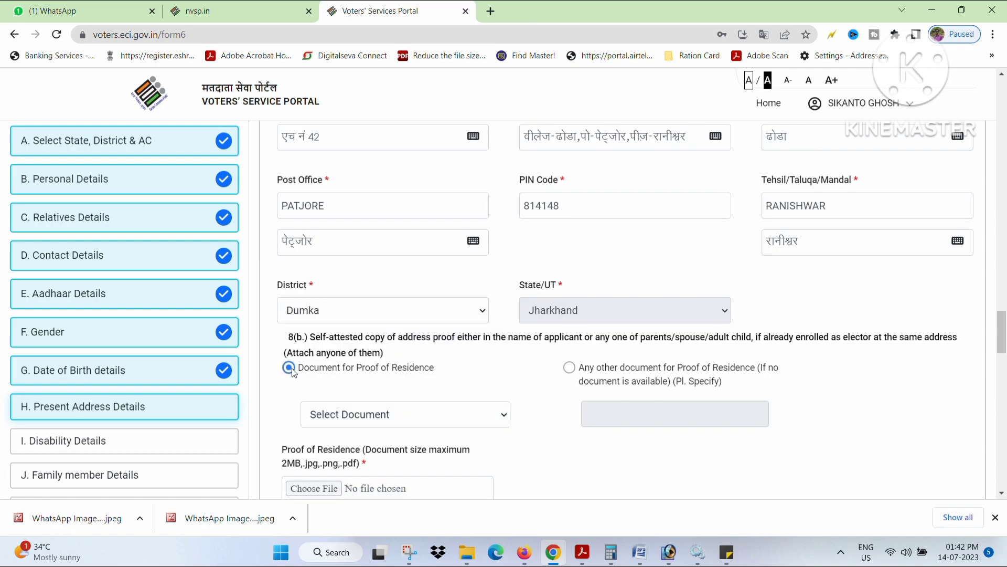
pyautogui.scroll(-3, 408, 386)
pyautogui.click(410, 289)
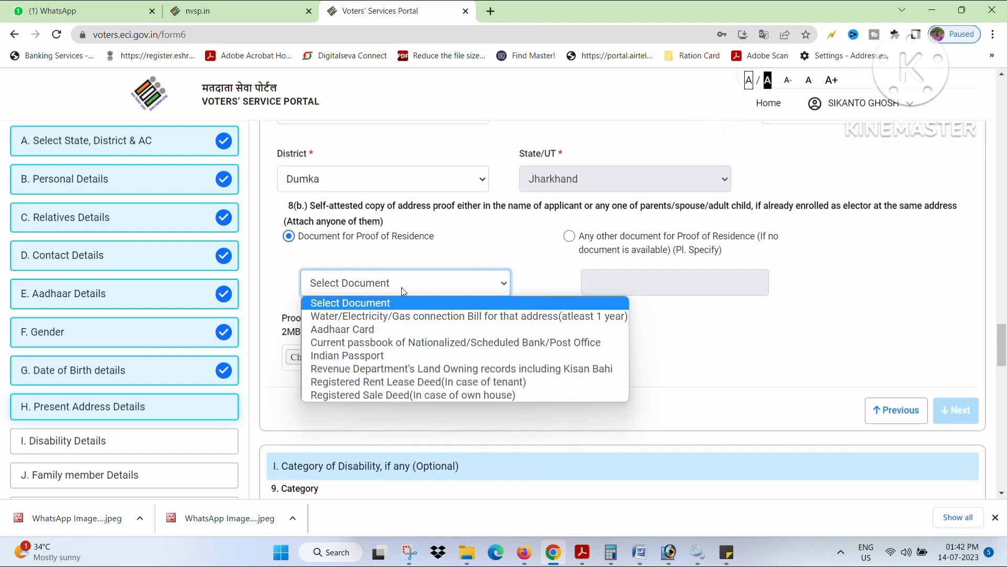
pyautogui.click(380, 331)
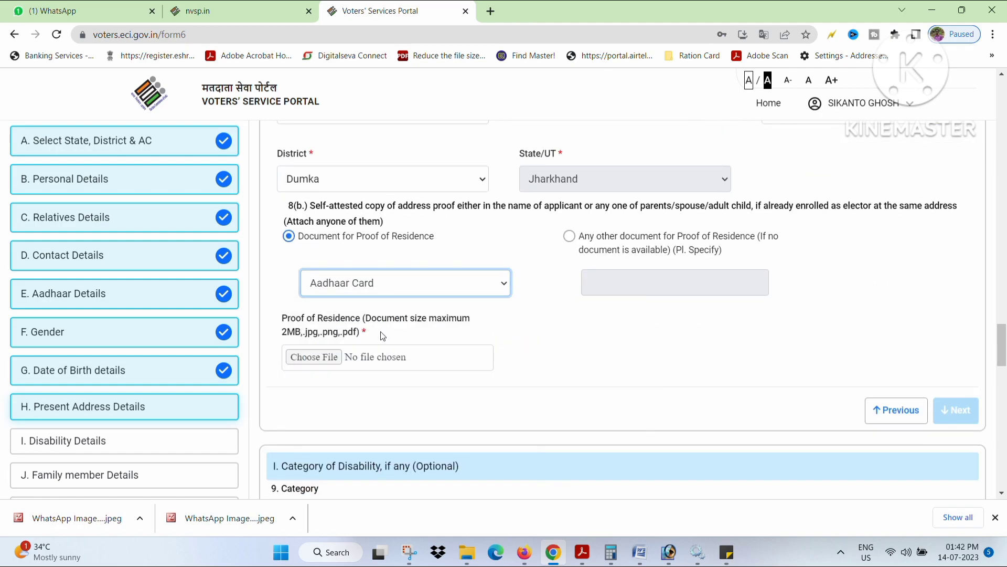
# Attach AADHAR CARD.jpeg from Downloads as the proof-of-residence file
pyautogui.click(326, 358)
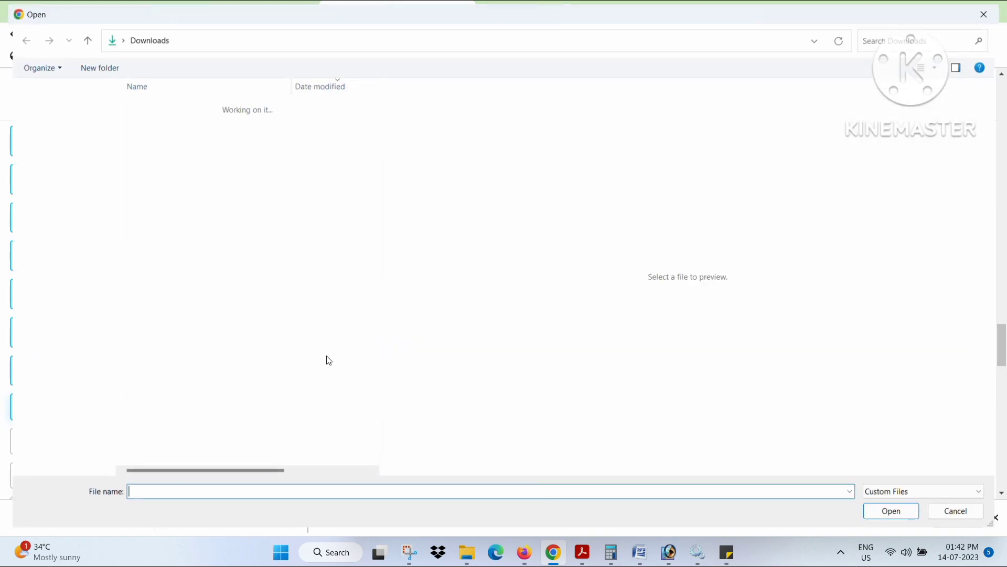
pyautogui.click(220, 118)
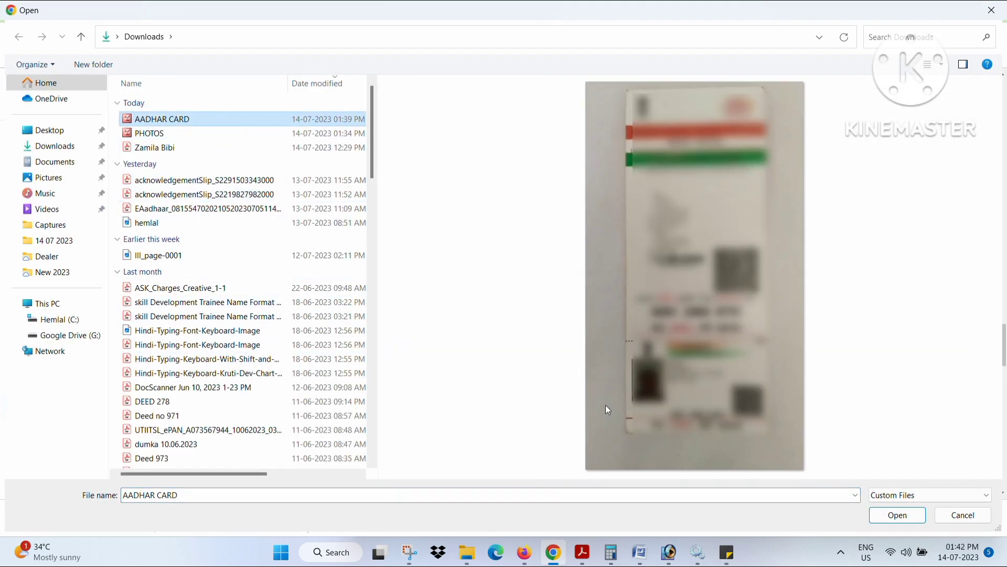
pyautogui.click(887, 515)
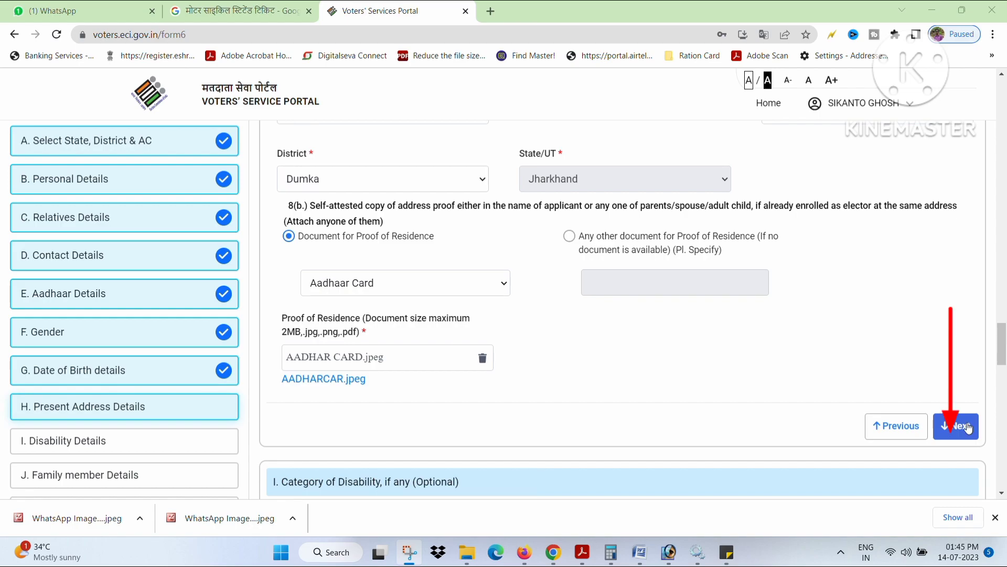
# Complete Present Address Details and set Disability Certificate Attached to No
pyautogui.click(967, 428)
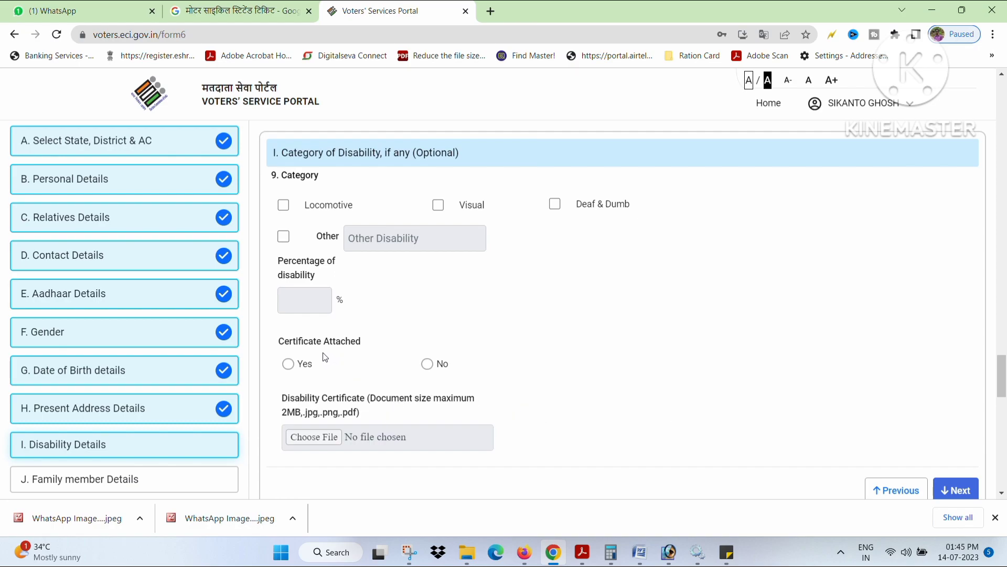
pyautogui.click(428, 366)
pyautogui.scroll(-1, 367, 404)
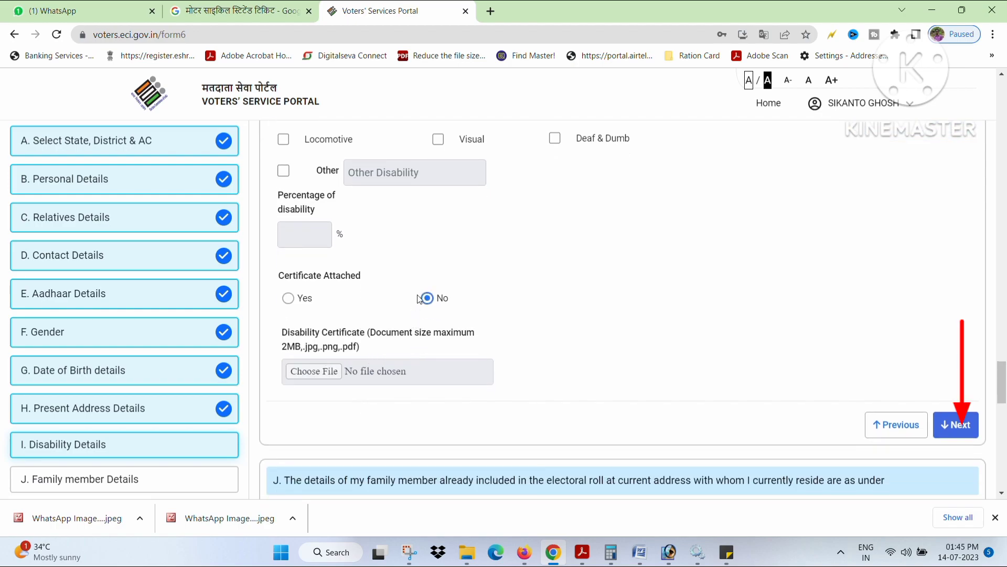
# Enter the family member's name, relationship Husband, and EPIC number, then continue to the declaration
pyautogui.click(967, 428)
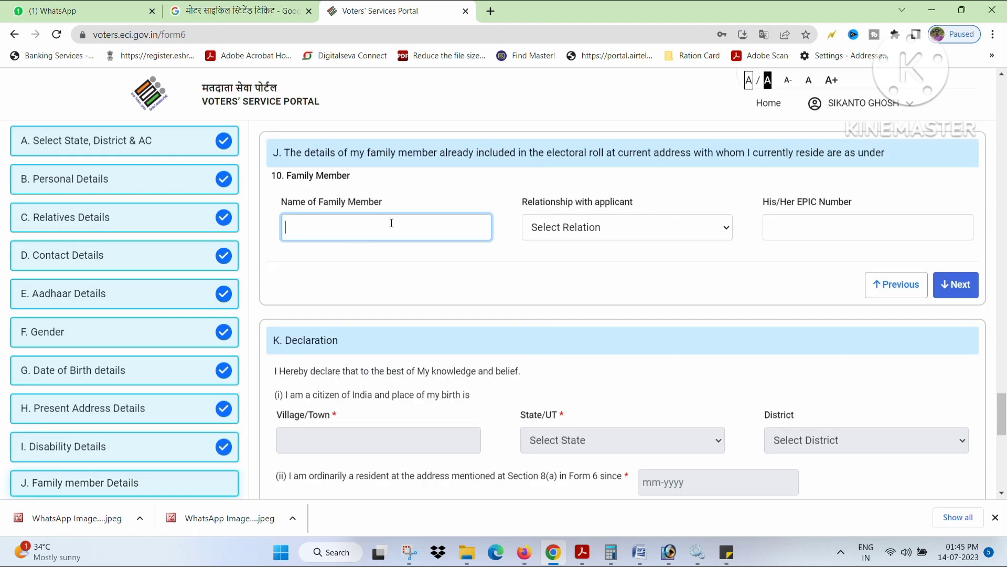
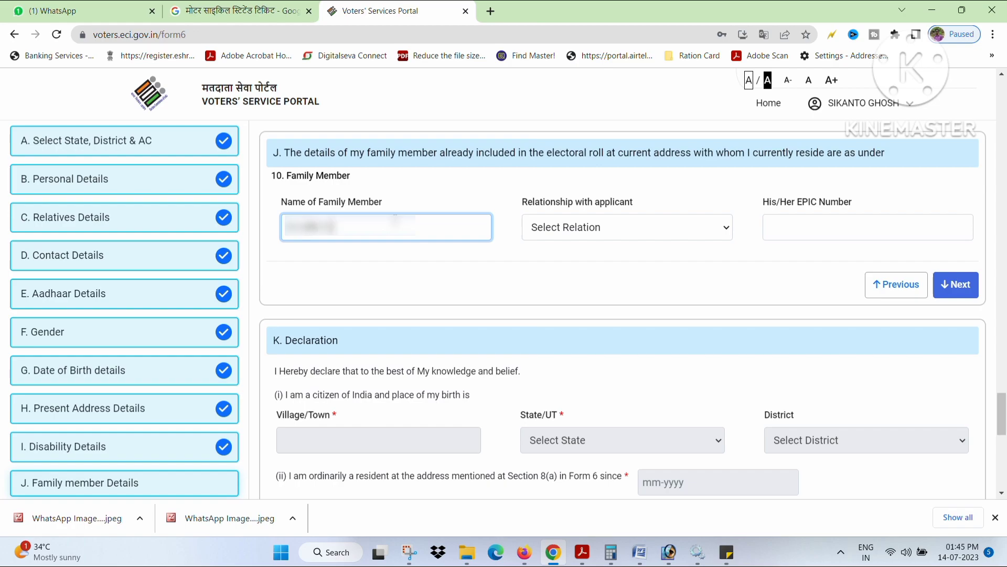
pyautogui.press('Tab')
pyautogui.press('Tab')
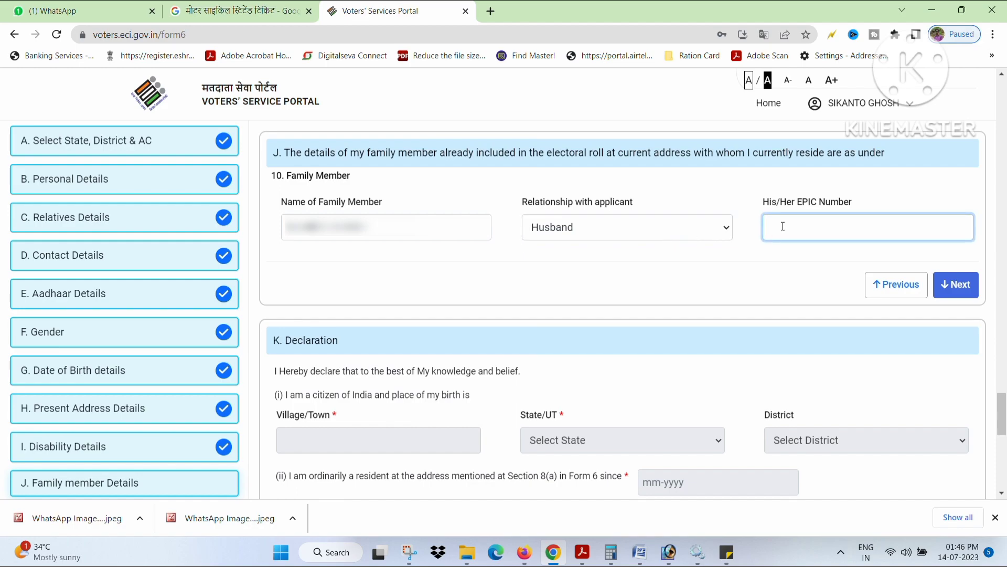
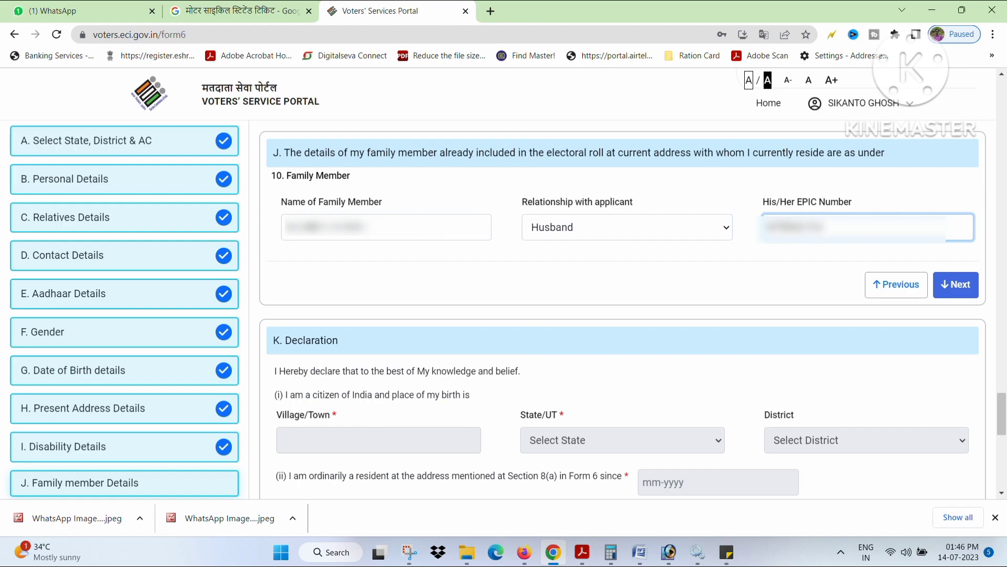
pyautogui.click(962, 287)
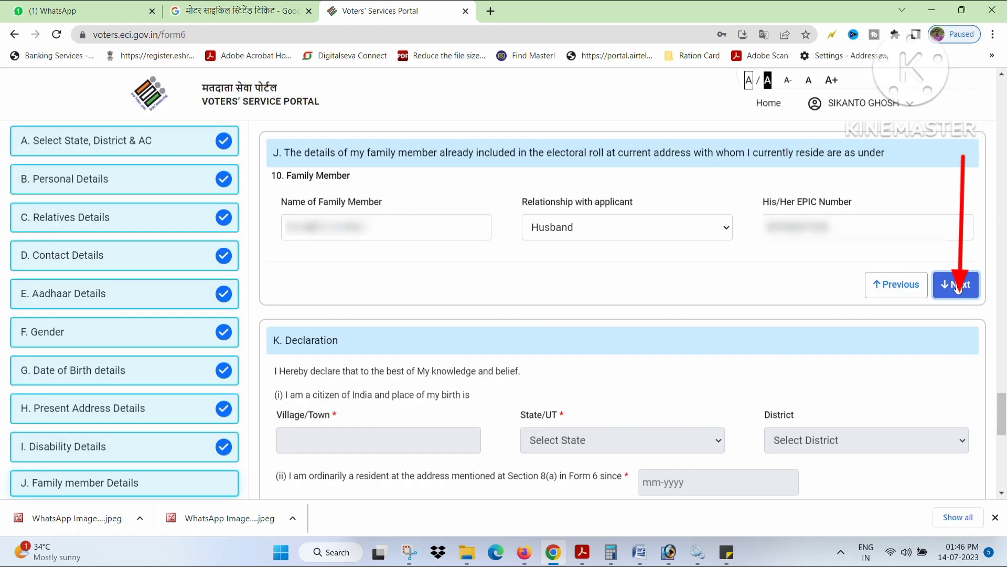
# Enter the birthplace as DHODDA, state Jharkhand, district Dumka
pyautogui.click(419, 258)
pyautogui.write('DH')
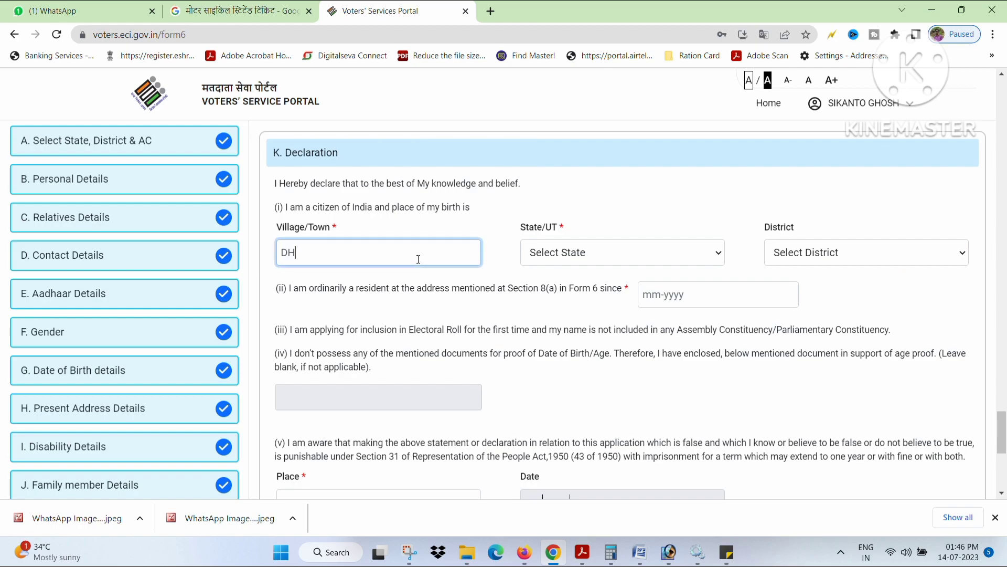
pyautogui.write('ODDA')
pyautogui.press('Tab')
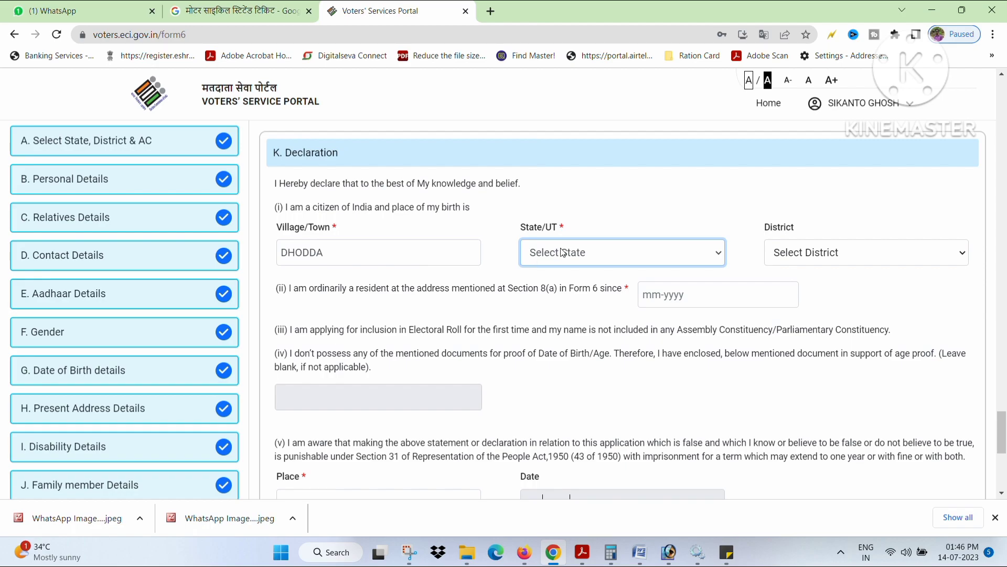
pyautogui.click(563, 252)
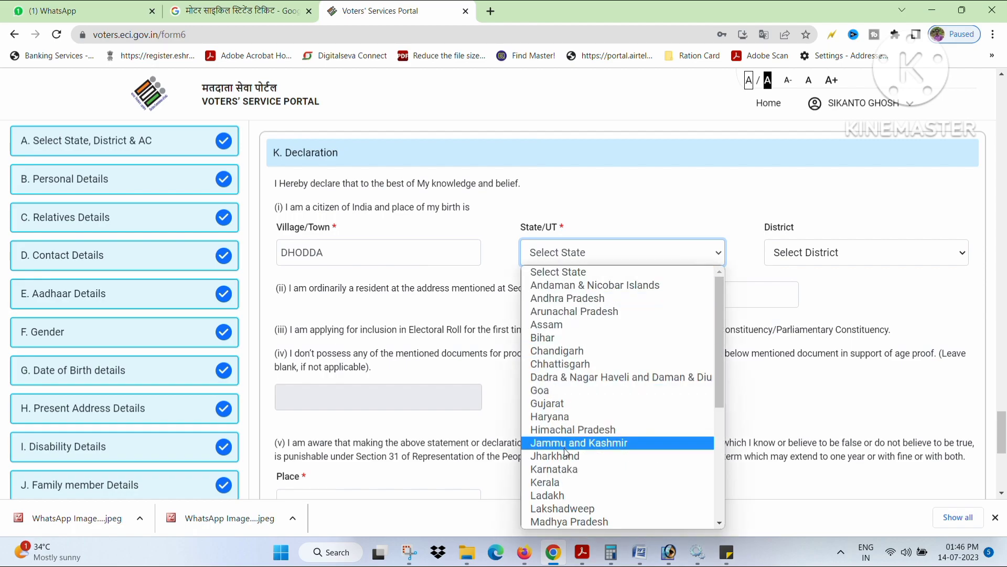
pyautogui.click(564, 454)
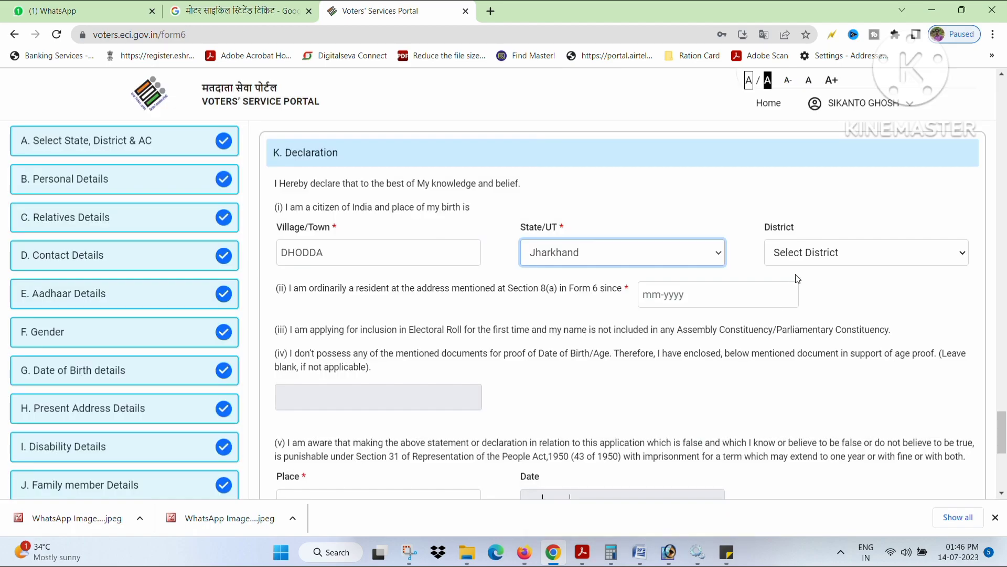
pyautogui.click(811, 253)
pyautogui.click(802, 339)
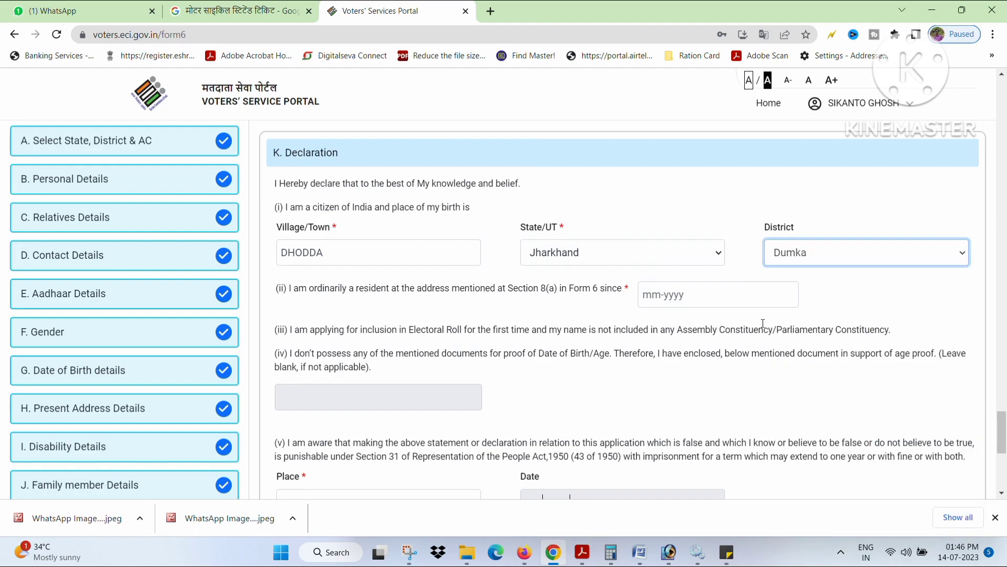
# Set residence since 01-2017 and the declaration place to DHODDA
pyautogui.click(654, 298)
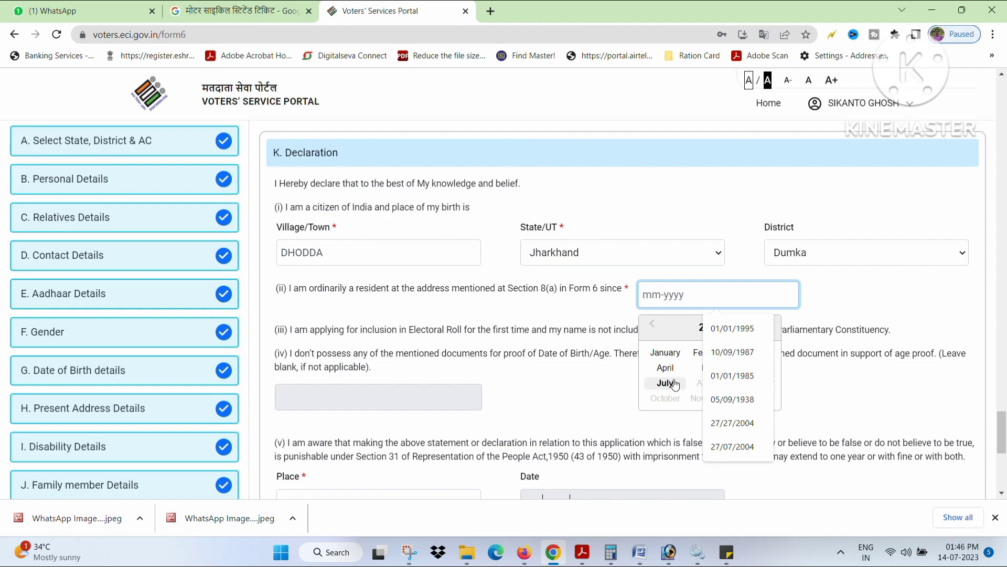
pyautogui.click(663, 355)
pyautogui.scroll(-3, 634, 307)
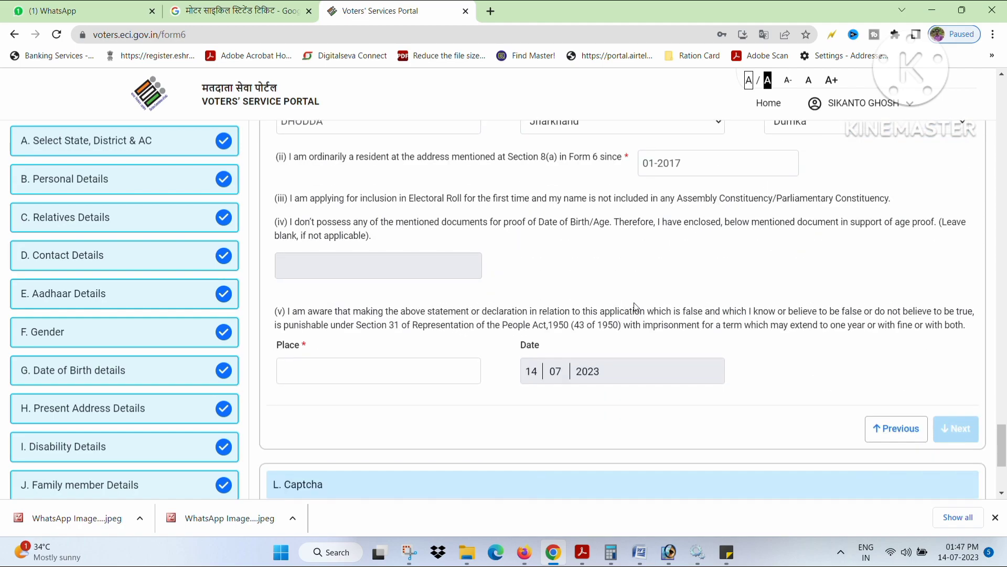
pyautogui.click(445, 363)
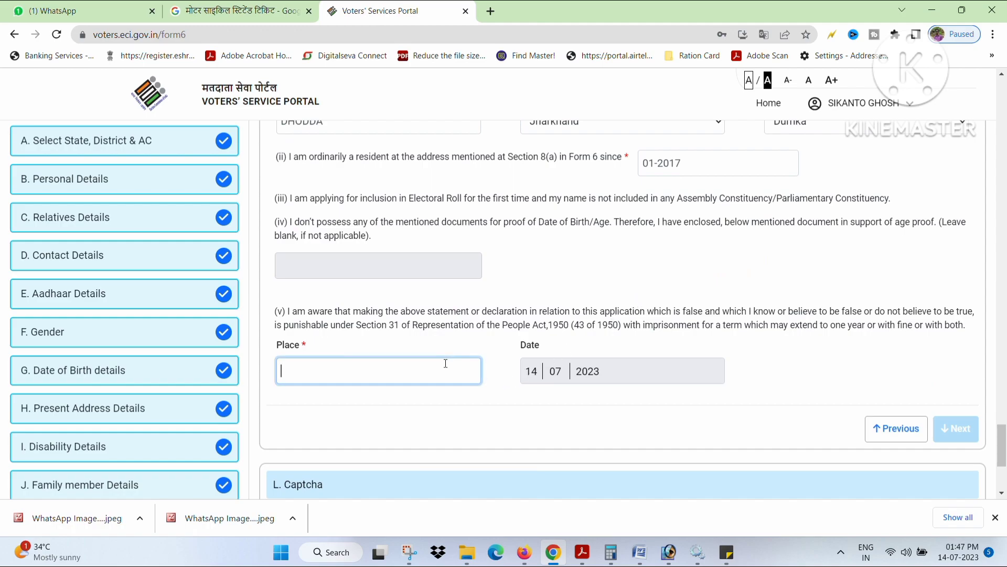
pyautogui.write('DHODDA')
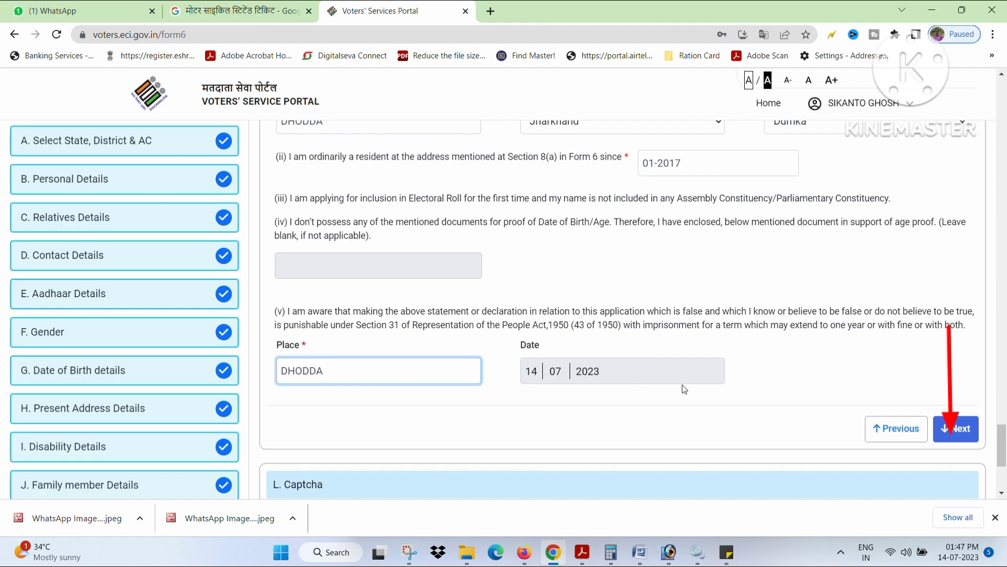
# Move on to the final section and enter the captcha 6Mzafm
pyautogui.click(956, 428)
pyautogui.click(329, 382)
pyautogui.write('6Mzafm')
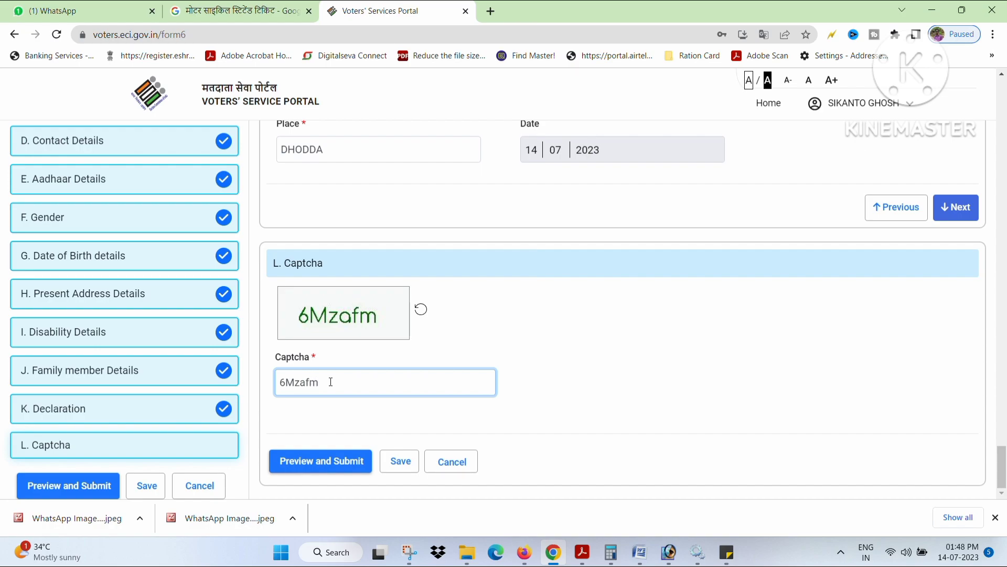
# Open the Preview of the completed Form 6 new voter application
pyautogui.scroll(5, 492, 347)
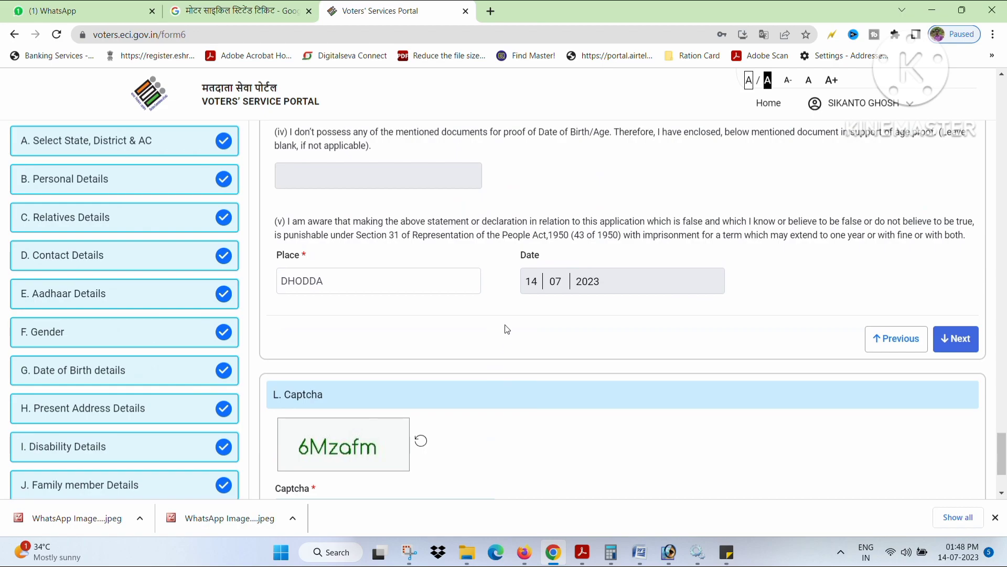
pyautogui.scroll(4, 512, 322)
pyautogui.scroll(-5, 466, 414)
pyautogui.scroll(-3, 470, 411)
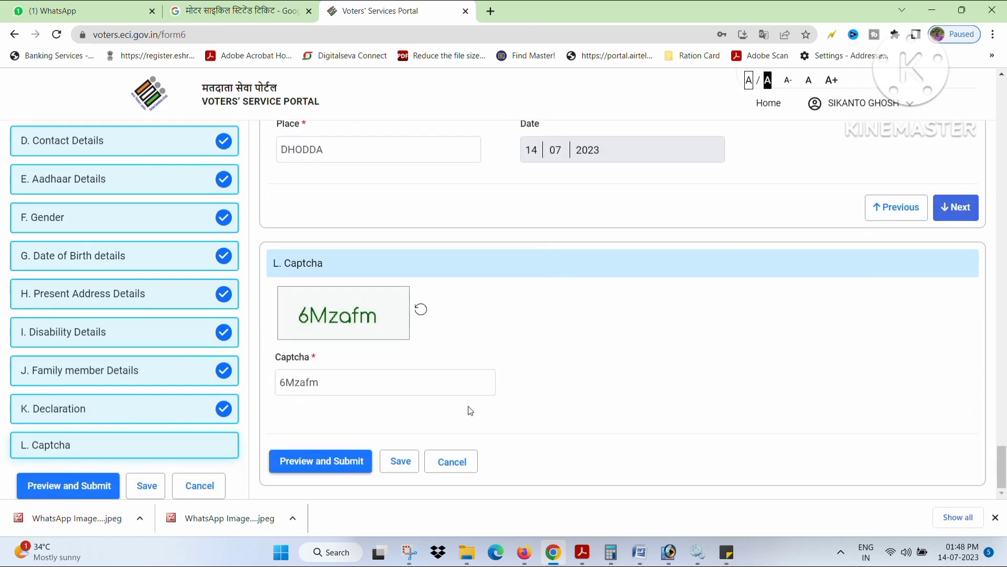
pyautogui.click(340, 463)
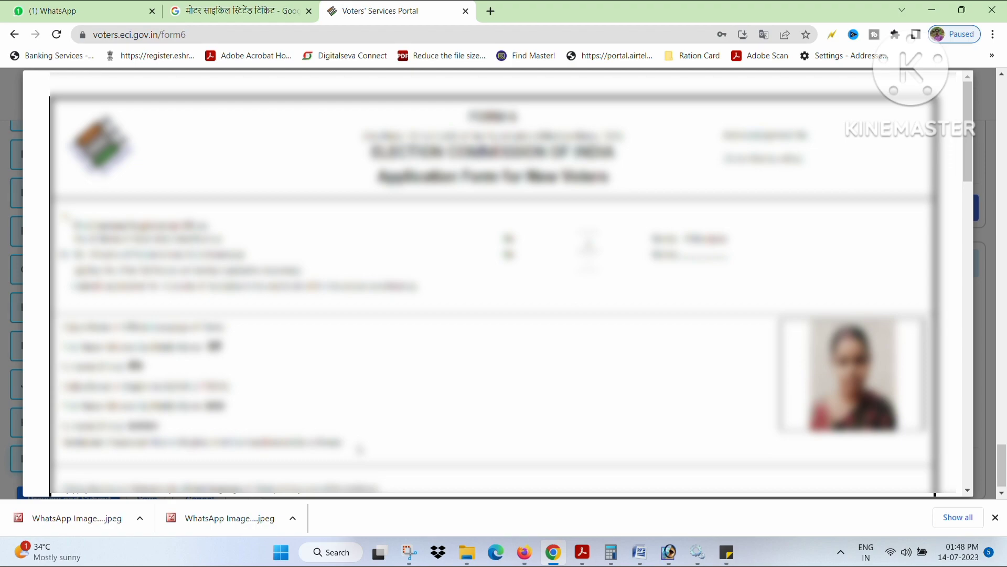
# Review the Form 6 preview down to the declaration and submit it
pyautogui.scroll(-1, 274, 361)
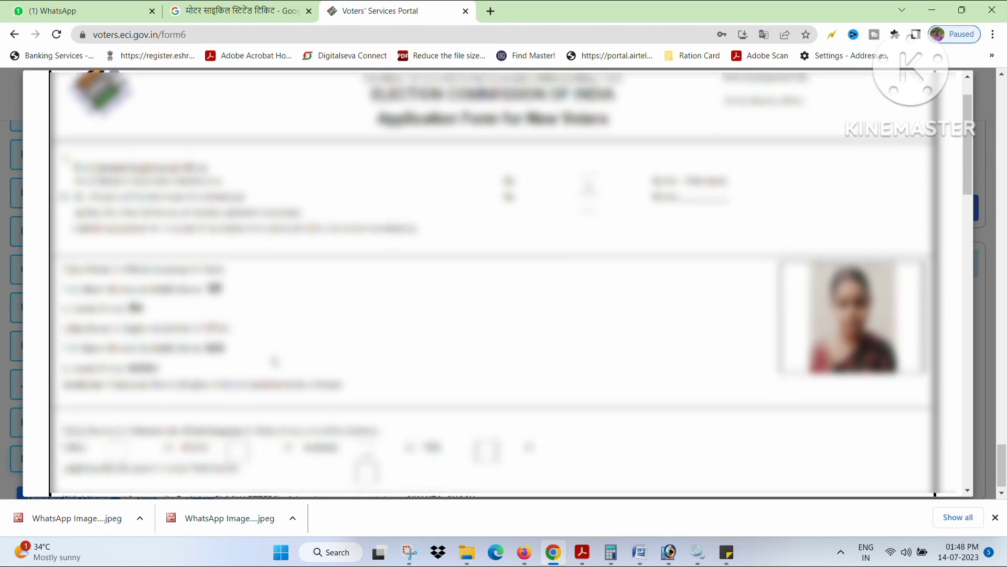
pyautogui.scroll(-1, 274, 361)
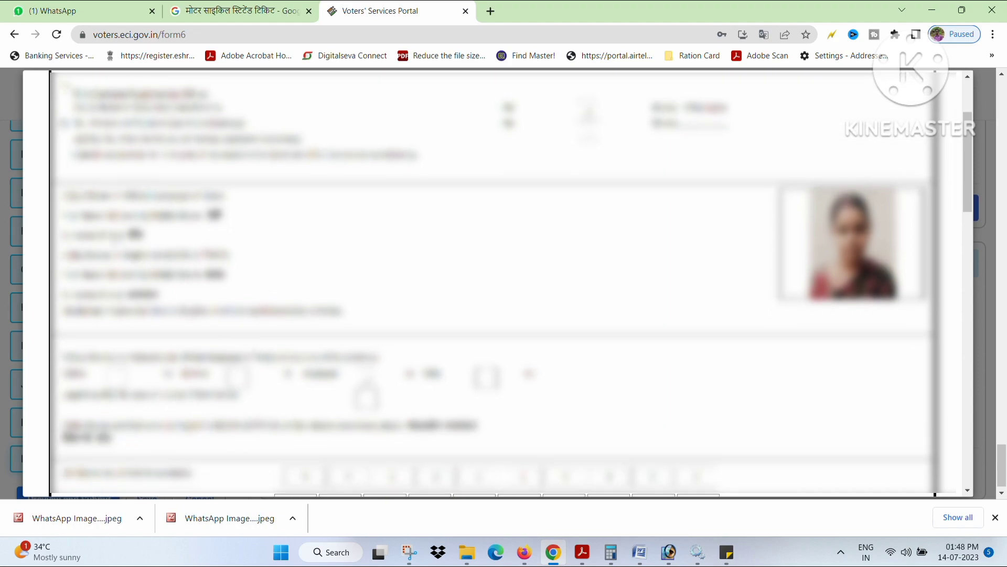
pyautogui.scroll(-1, 245, 295)
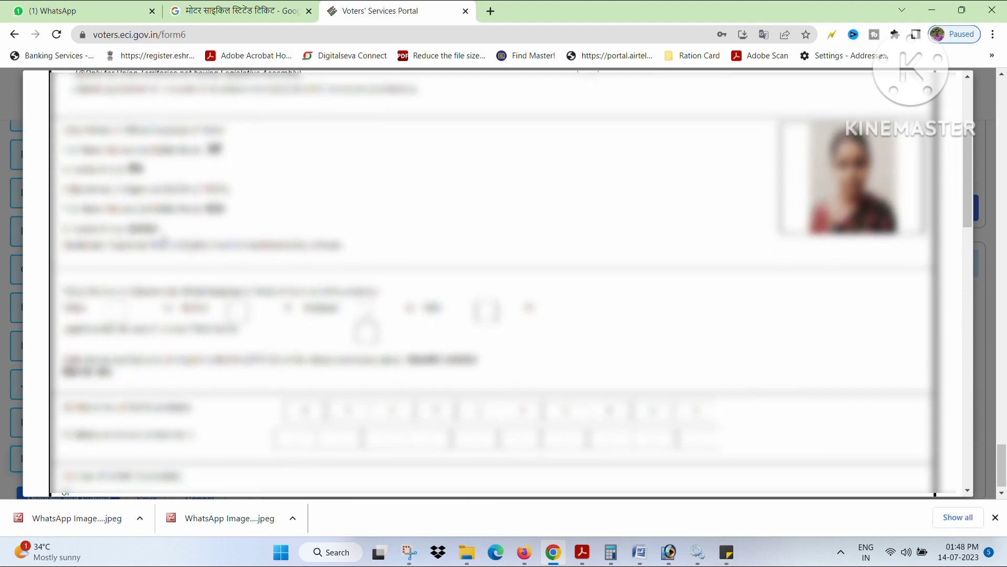
pyautogui.scroll(-1, 180, 236)
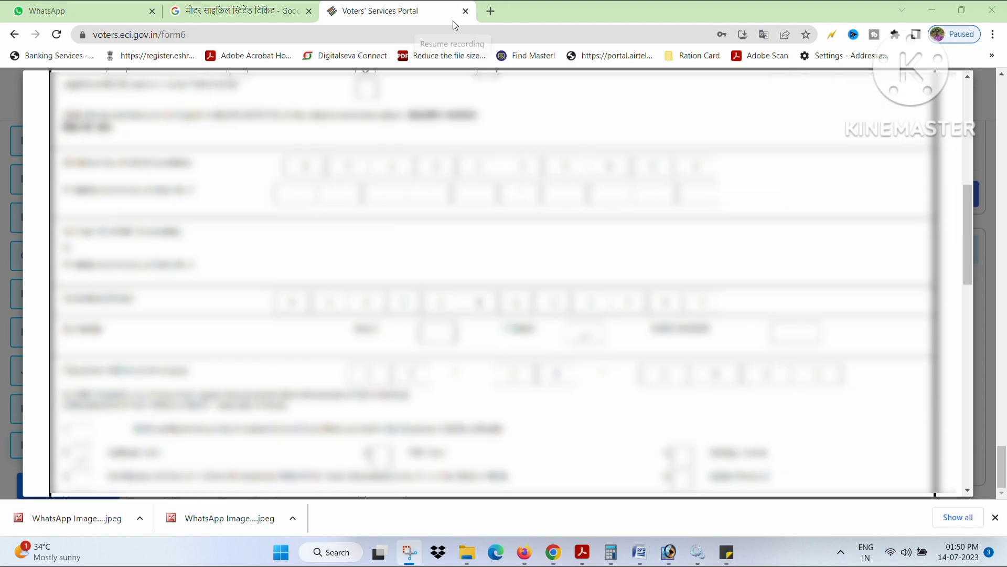
pyautogui.scroll(-2, 645, 229)
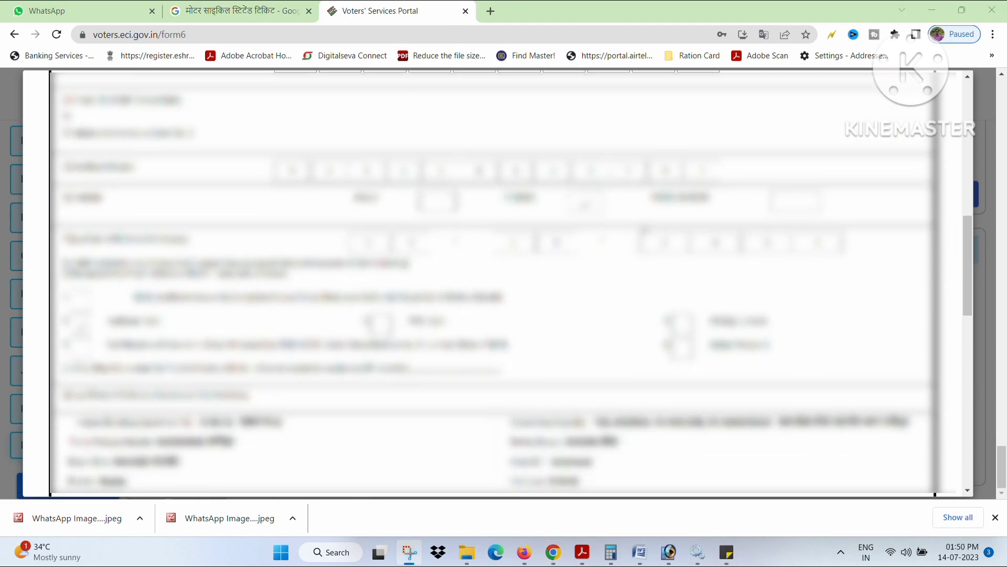
pyautogui.scroll(-2, 644, 230)
pyautogui.scroll(-10, 645, 229)
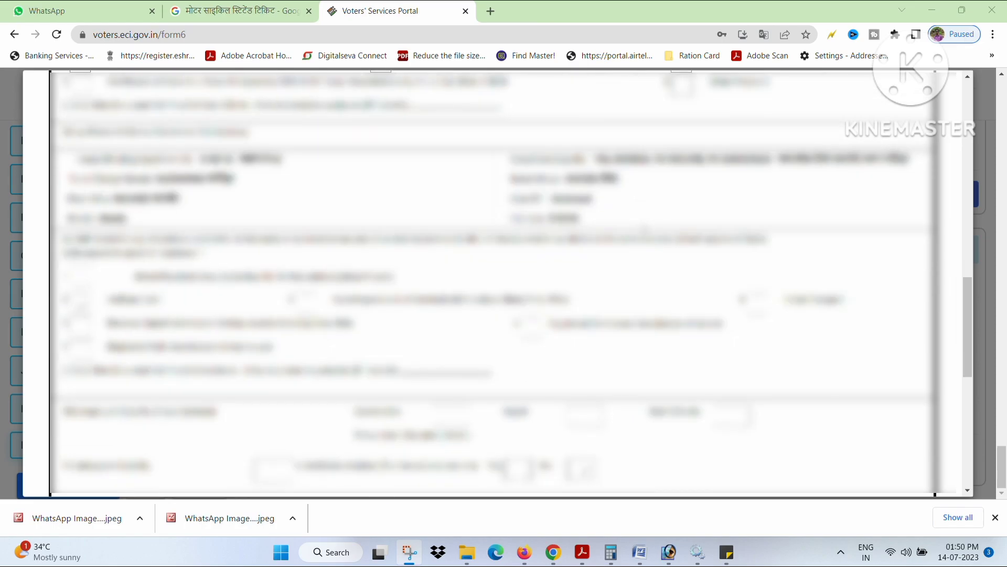
pyautogui.scroll(-1, 645, 229)
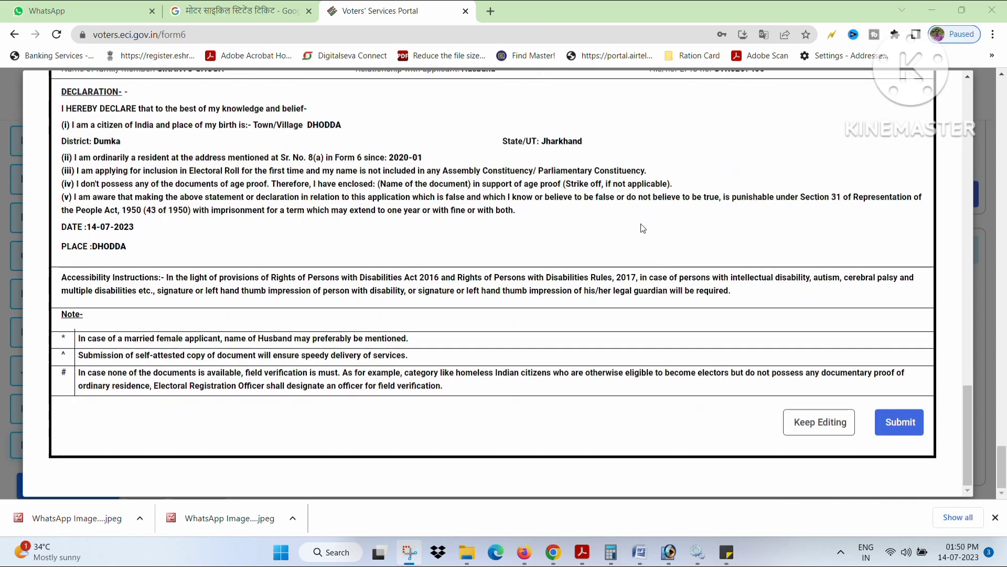
pyautogui.click(902, 427)
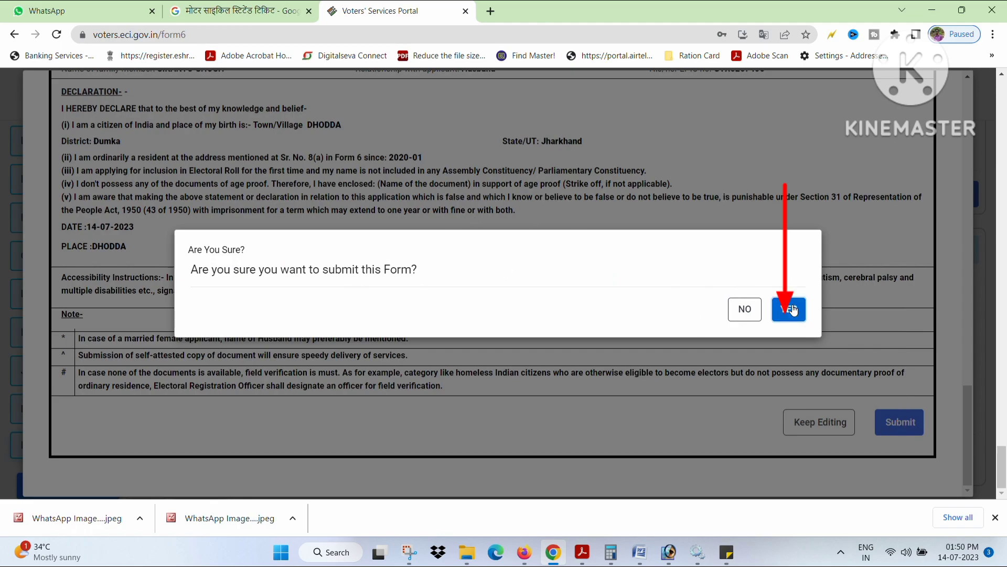
# Confirm submission, select the reference number, and download the acknowledgement PDF
pyautogui.click(792, 309)
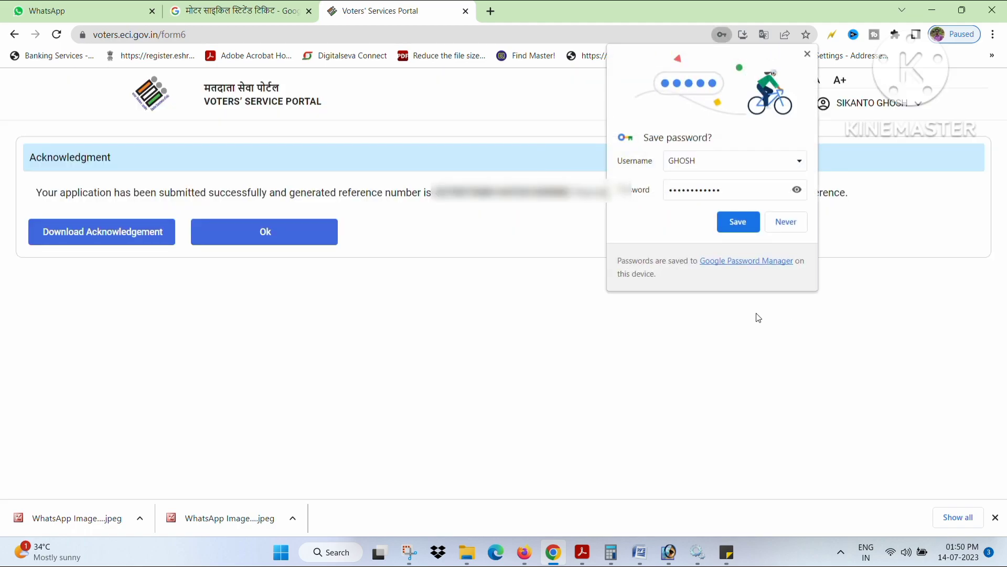
pyautogui.click(807, 54)
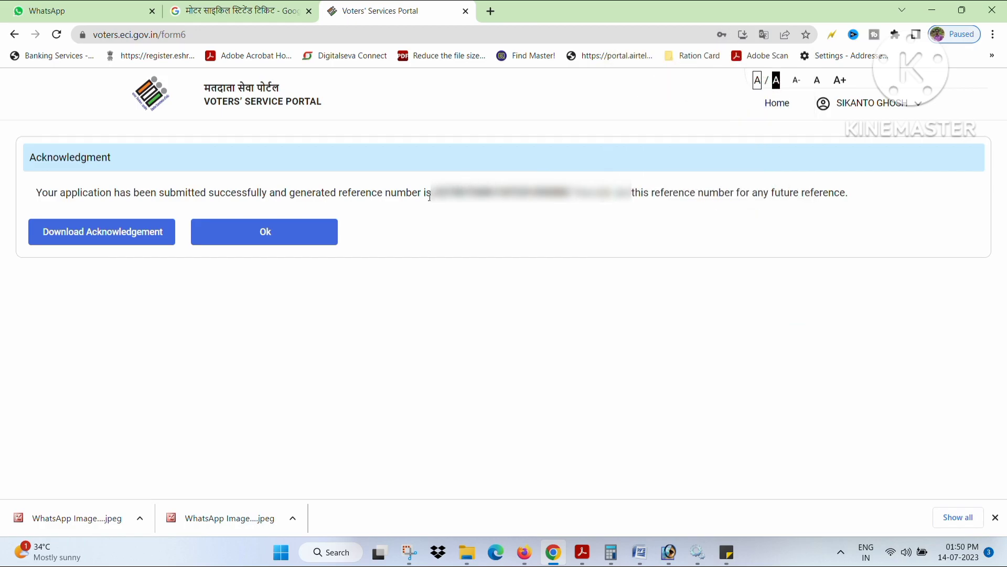
pyautogui.moveTo(434, 192); pyautogui.dragTo(576, 193)
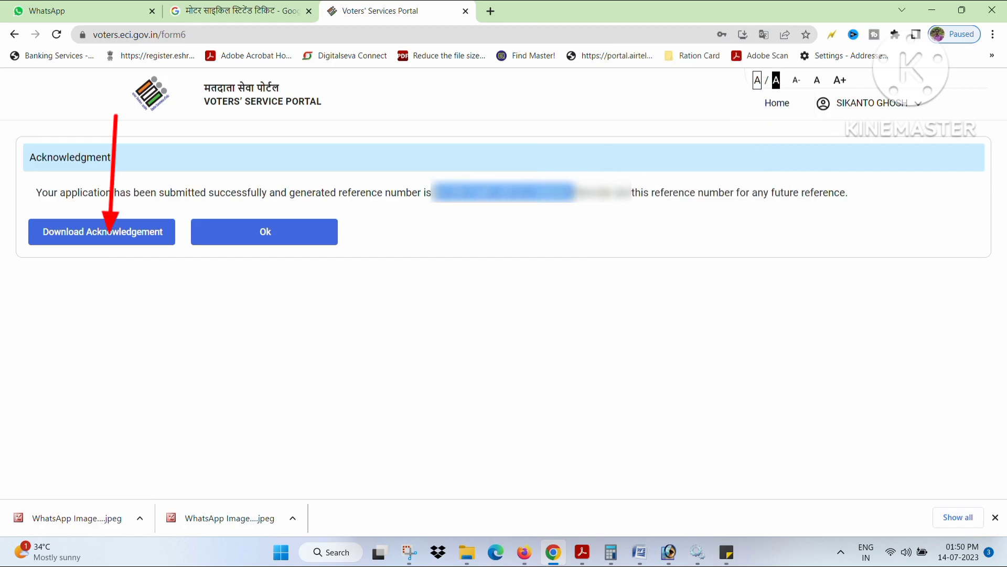
pyautogui.click(150, 238)
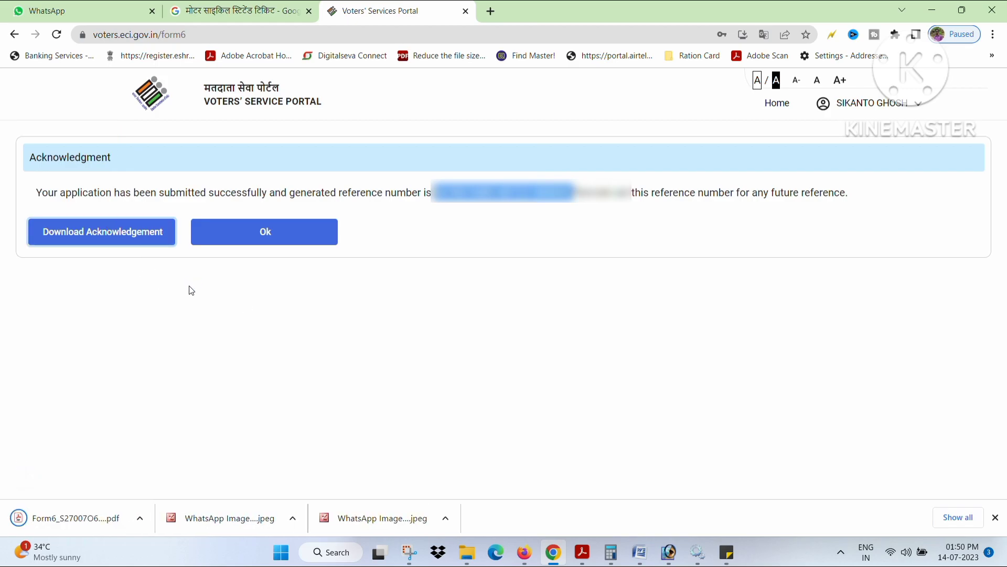